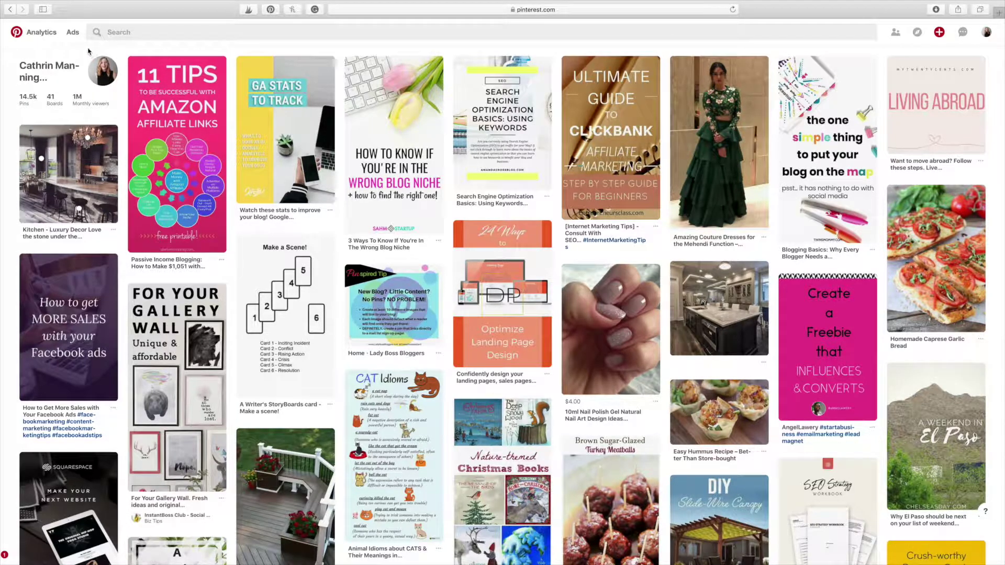
Step: Open the account menu from the profile avatar and go to your own profile page
{"action": "mouse_move", "coordinate": [124, 81]}
{"action": "left_click", "coordinate": [986, 33]}
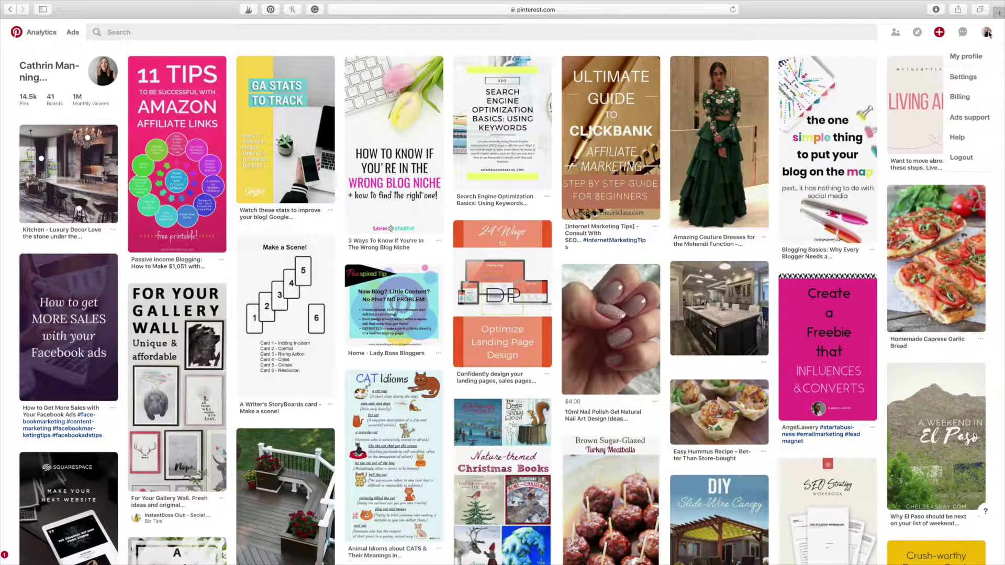
{"action": "left_click", "coordinate": [969, 56]}
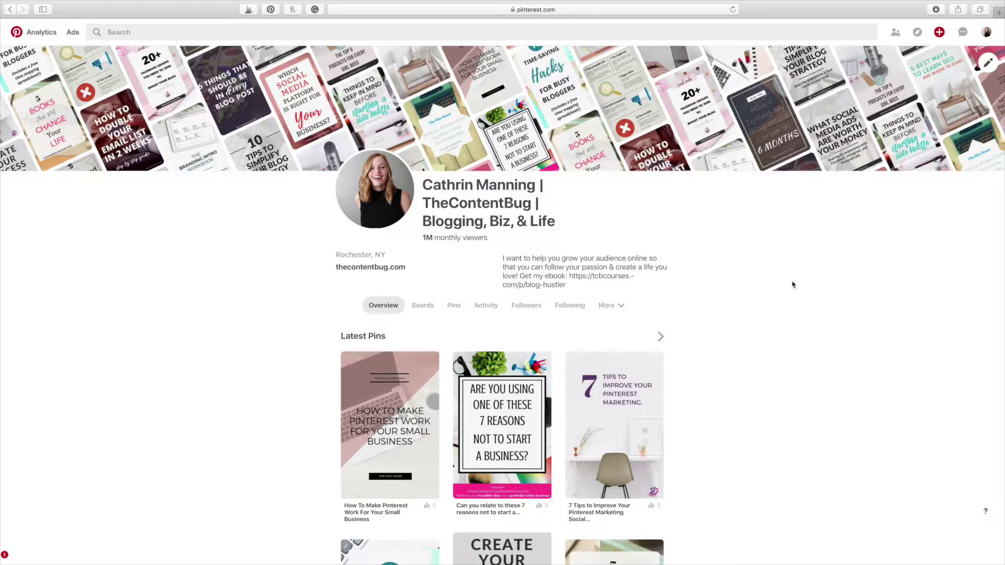
Step: View the profile's Followers list and then the accounts it follows
{"action": "scroll", "coordinate": [793, 284], "scroll_direction": "down", "scroll_amount": 6}
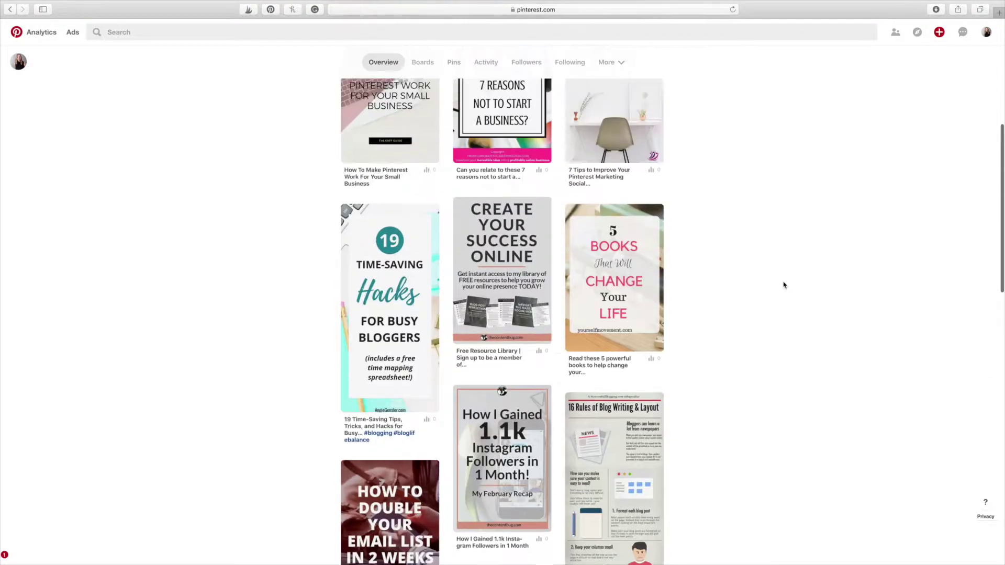
{"action": "scroll", "coordinate": [784, 285], "scroll_direction": "up", "scroll_amount": 6}
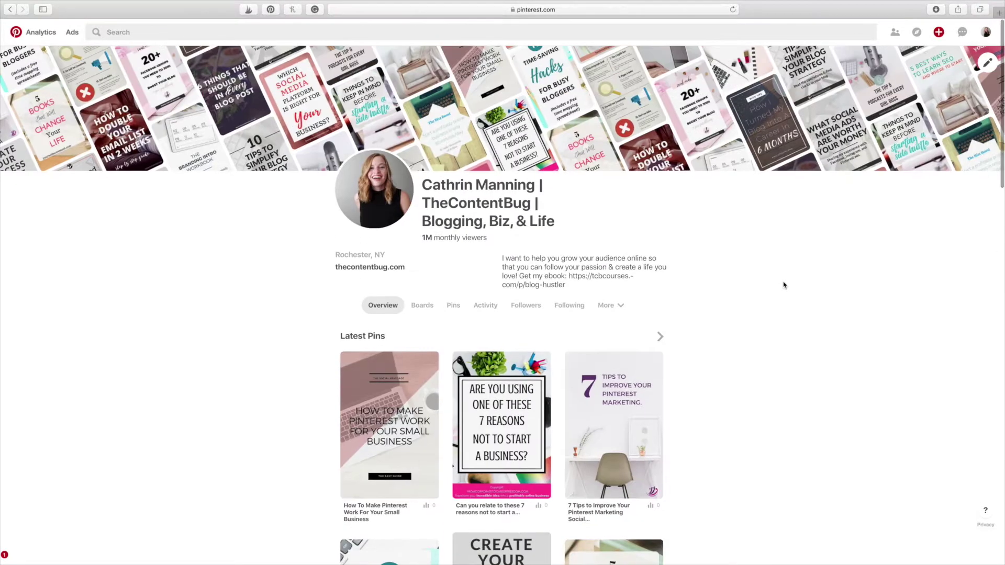
{"action": "left_click", "coordinate": [527, 306]}
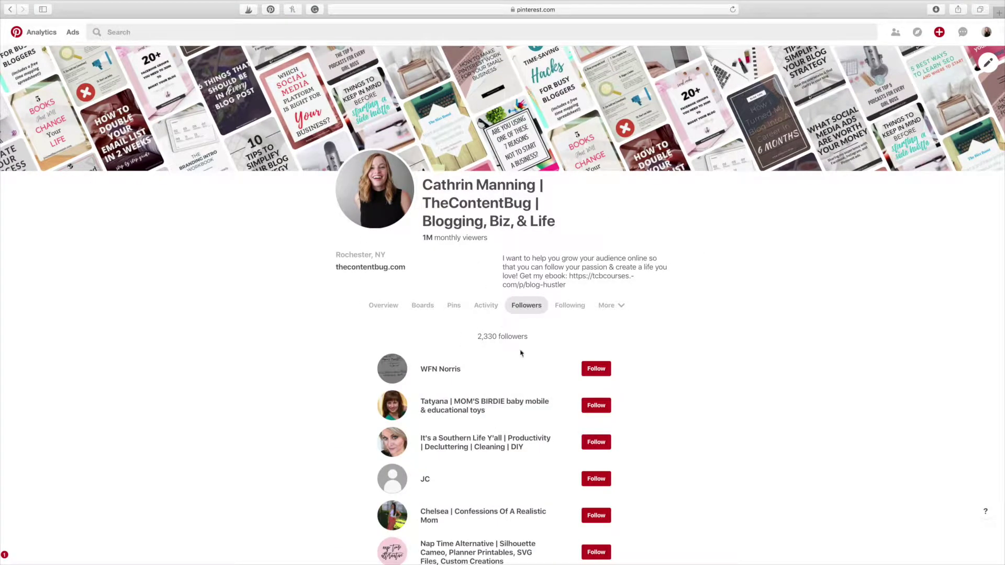
{"action": "left_click", "coordinate": [569, 305]}
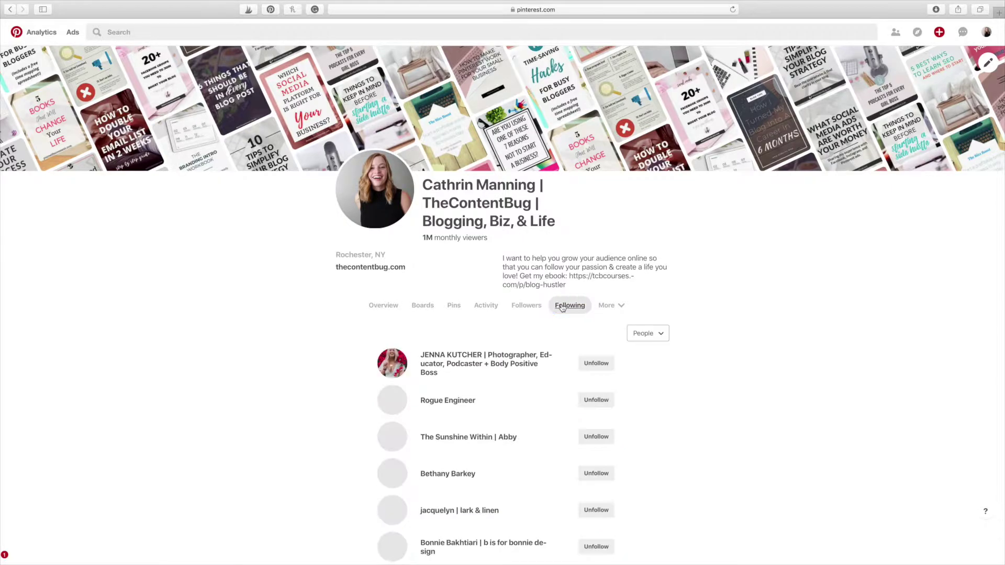
{"action": "scroll", "coordinate": [355, 348], "scroll_direction": "down", "scroll_amount": 7}
{"action": "scroll", "coordinate": [355, 348], "scroll_direction": "up", "scroll_amount": 8}
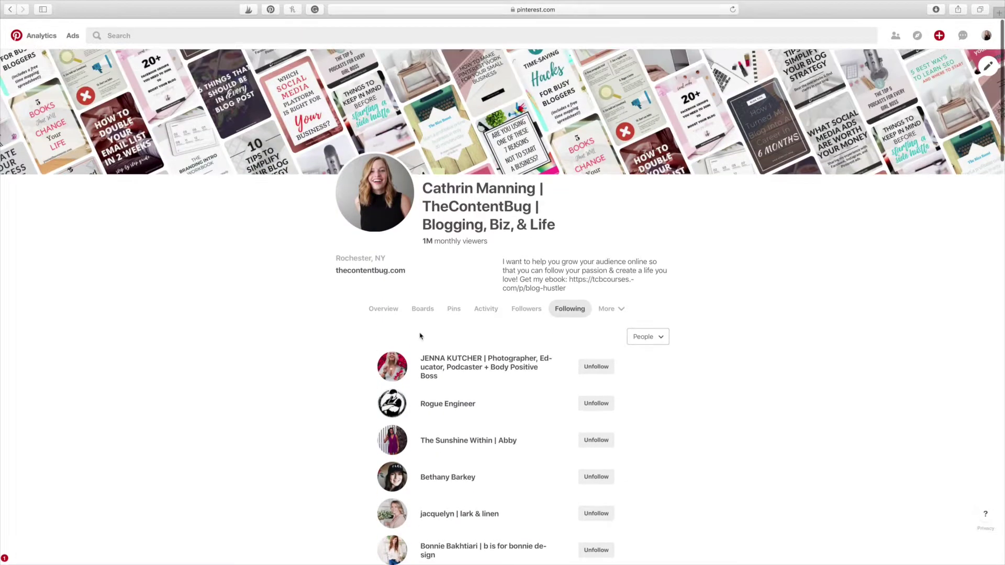
Step: Browse the Boards tab and its pin counts, such as All Blogging Tips with 1,507 pins
{"action": "left_click", "coordinate": [426, 315]}
{"action": "scroll", "coordinate": [294, 313], "scroll_direction": "down", "scroll_amount": 10}
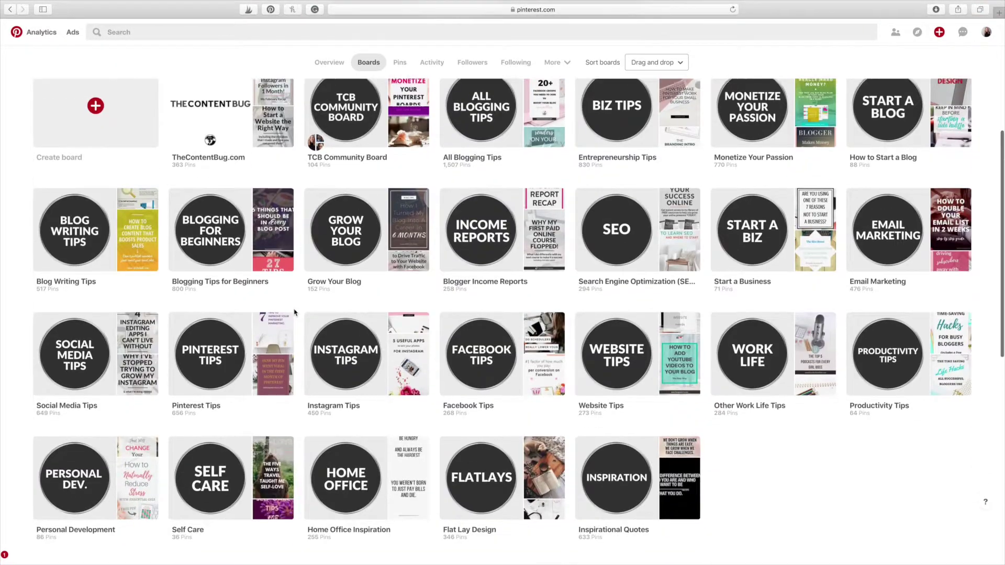
{"action": "scroll", "coordinate": [292, 310], "scroll_direction": "up", "scroll_amount": 10}
{"action": "scroll", "coordinate": [169, 207], "scroll_direction": "down", "scroll_amount": 5}
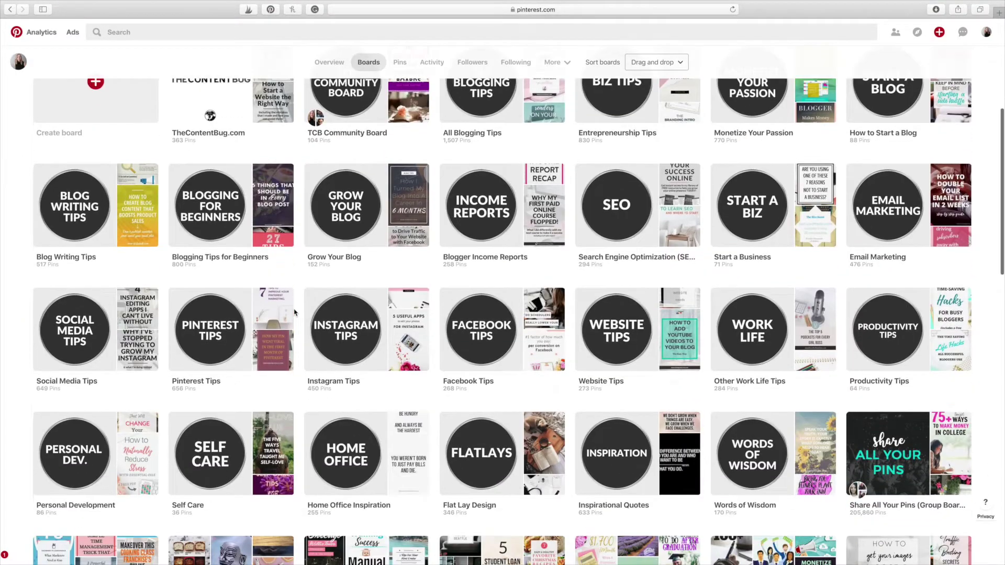
{"action": "scroll", "coordinate": [295, 239], "scroll_direction": "up", "scroll_amount": 3}
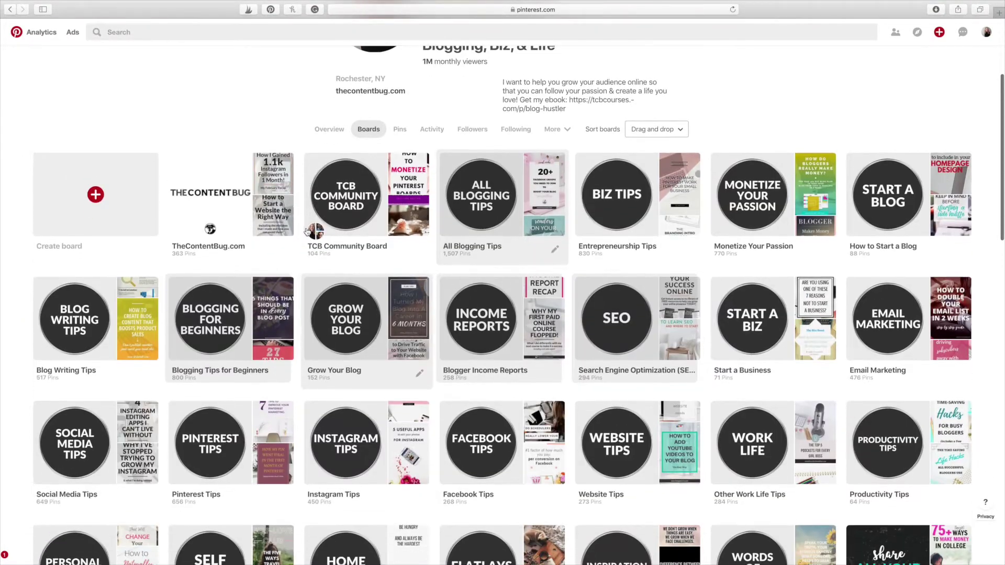
{"action": "scroll", "coordinate": [301, 256], "scroll_direction": "down", "scroll_amount": 1}
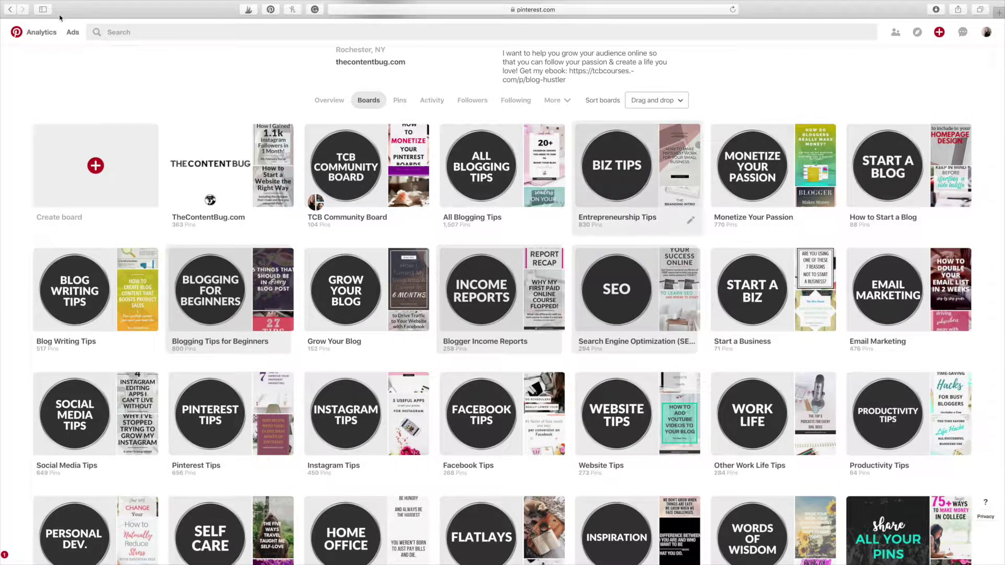
Step: Open Analytics > Overview and scroll the summary showing 29,755 average daily impressions
{"action": "mouse_move", "coordinate": [41, 34]}
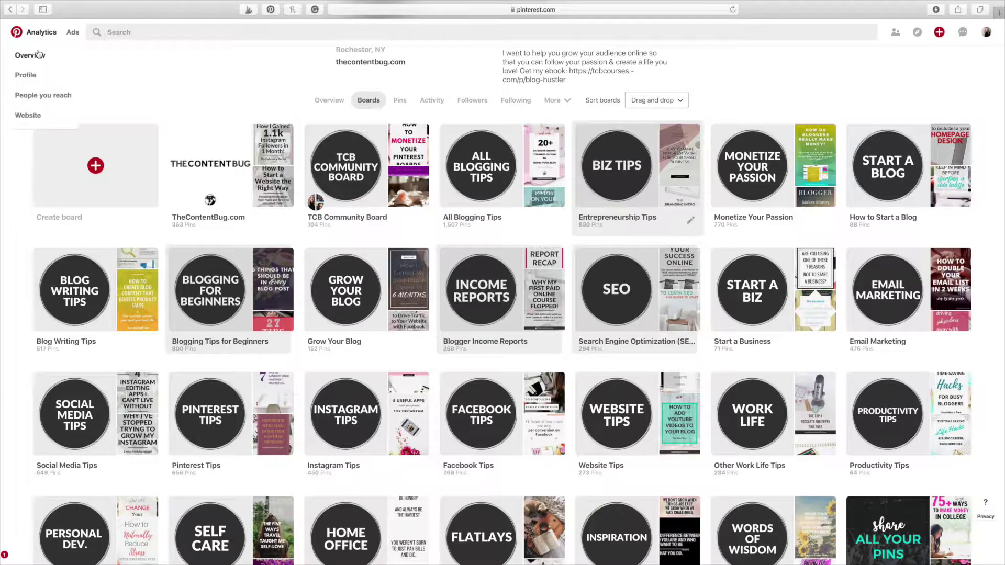
{"action": "left_click", "coordinate": [36, 57]}
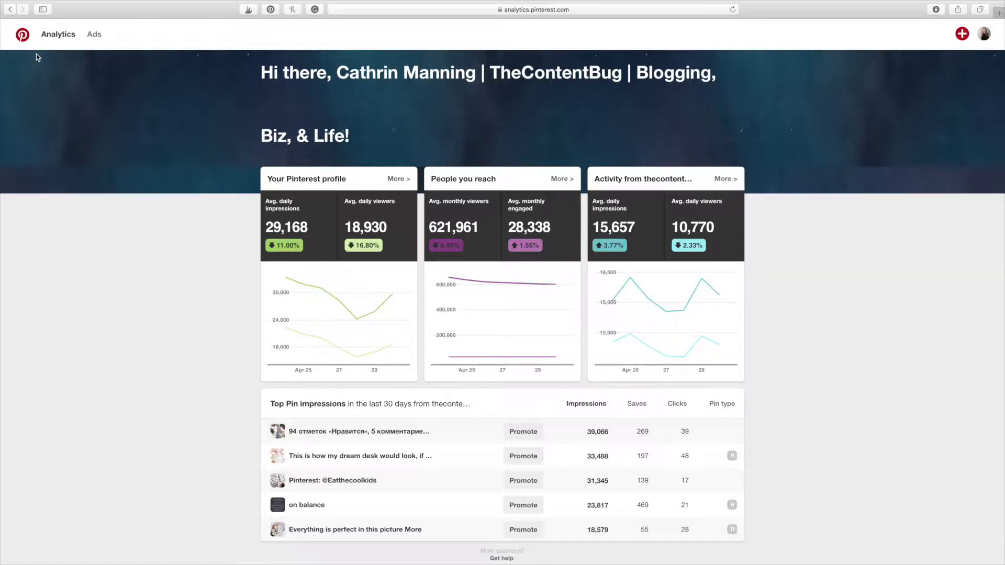
{"action": "mouse_move", "coordinate": [53, 35]}
{"action": "scroll", "coordinate": [502, 308], "scroll_direction": "down", "scroll_amount": 1}
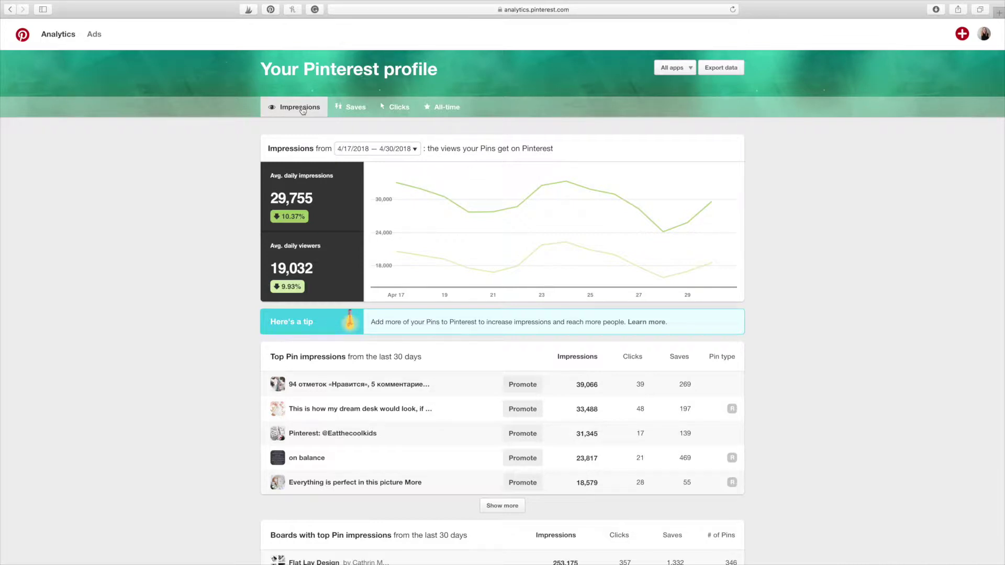
Step: Set the profile impressions report to the last 30 days, showing 29,620 average daily impressions
{"action": "left_click", "coordinate": [377, 151]}
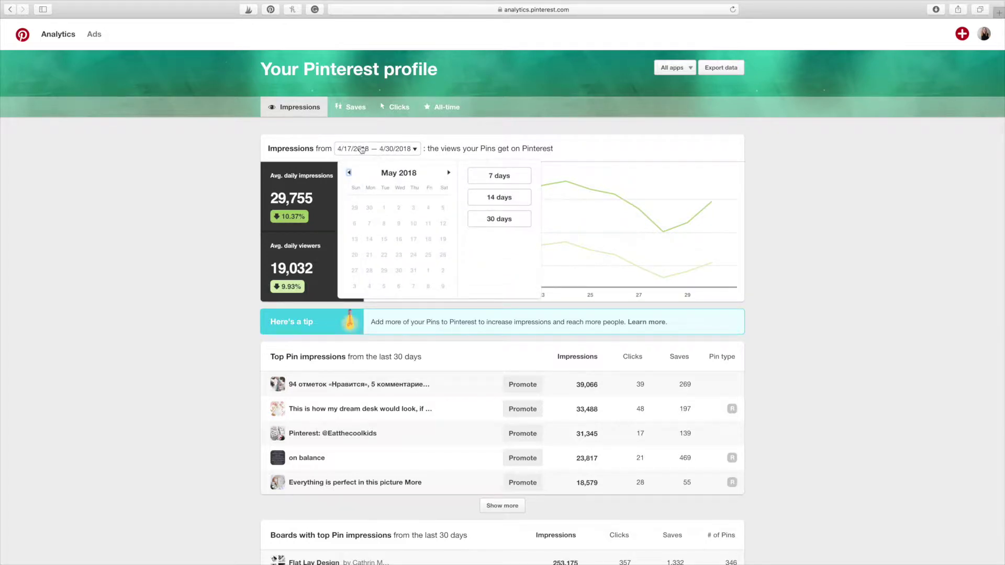
{"action": "left_click", "coordinate": [484, 219]}
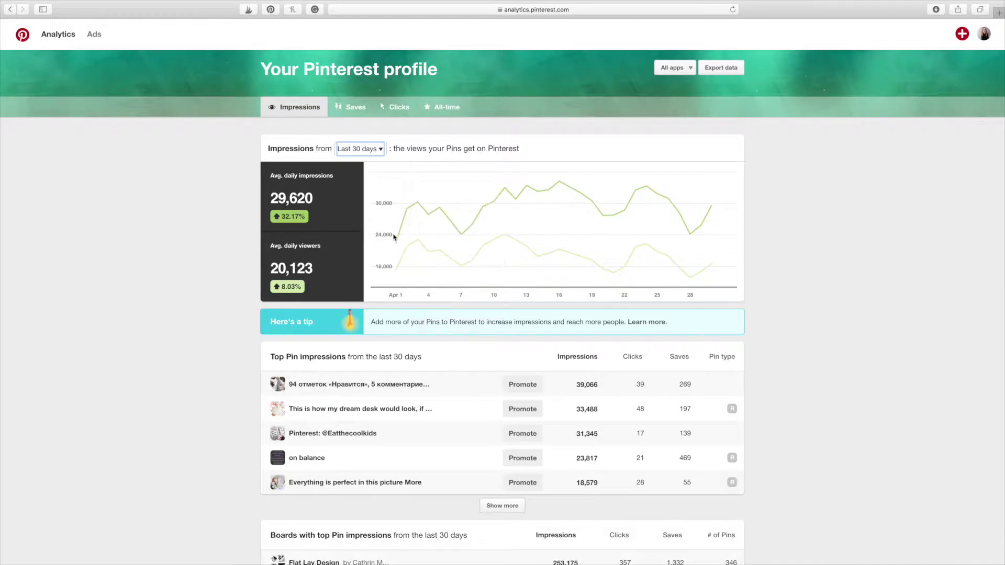
{"action": "mouse_move", "coordinate": [398, 244]}
{"action": "mouse_move", "coordinate": [434, 267]}
{"action": "mouse_move", "coordinate": [617, 224]}
Step: Scroll down through the top pins and top boards impression tables and back up
{"action": "scroll", "coordinate": [230, 317], "scroll_direction": "down", "scroll_amount": 3}
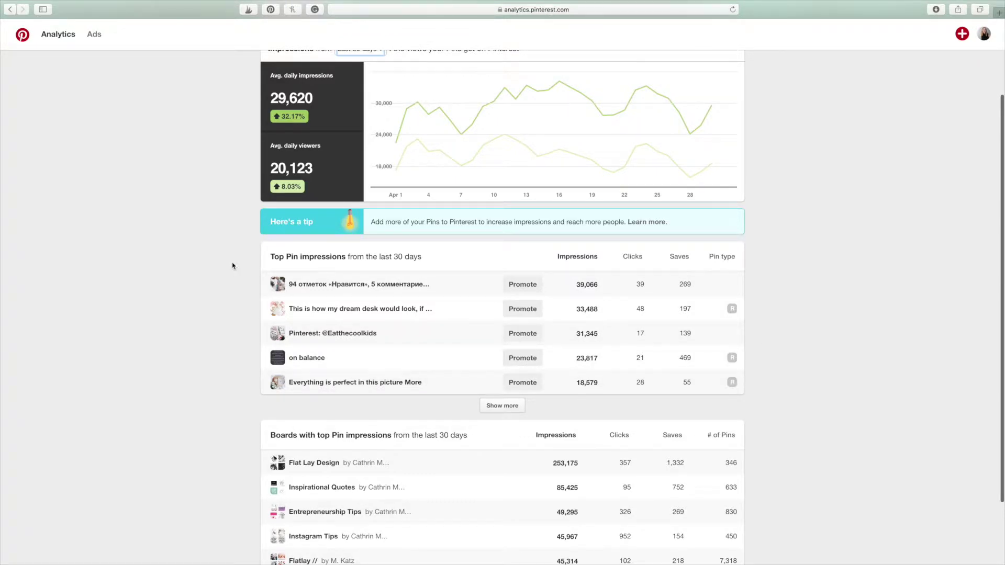
{"action": "scroll", "coordinate": [230, 270], "scroll_direction": "down", "scroll_amount": 3}
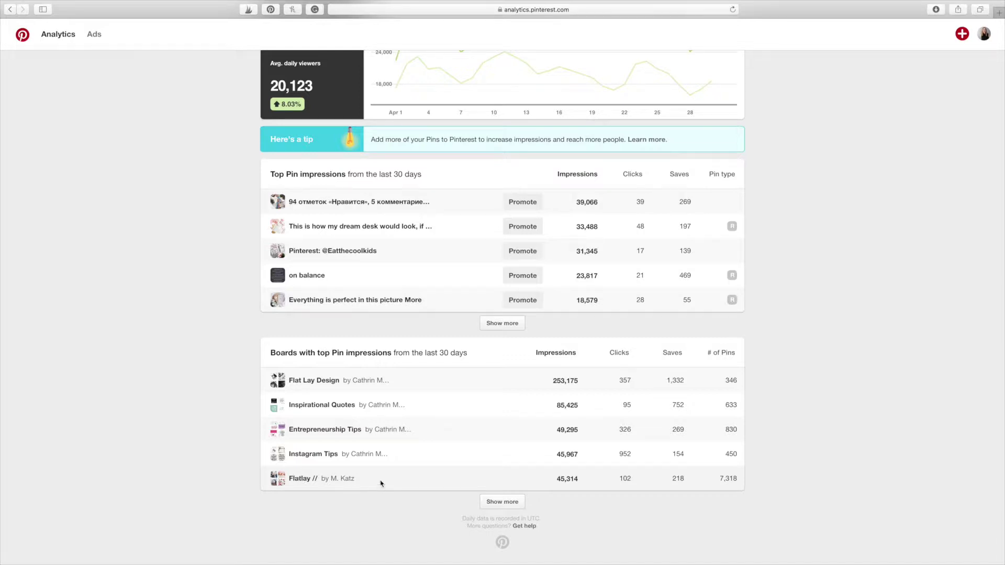
{"action": "scroll", "coordinate": [198, 413], "scroll_direction": "up", "scroll_amount": 5}
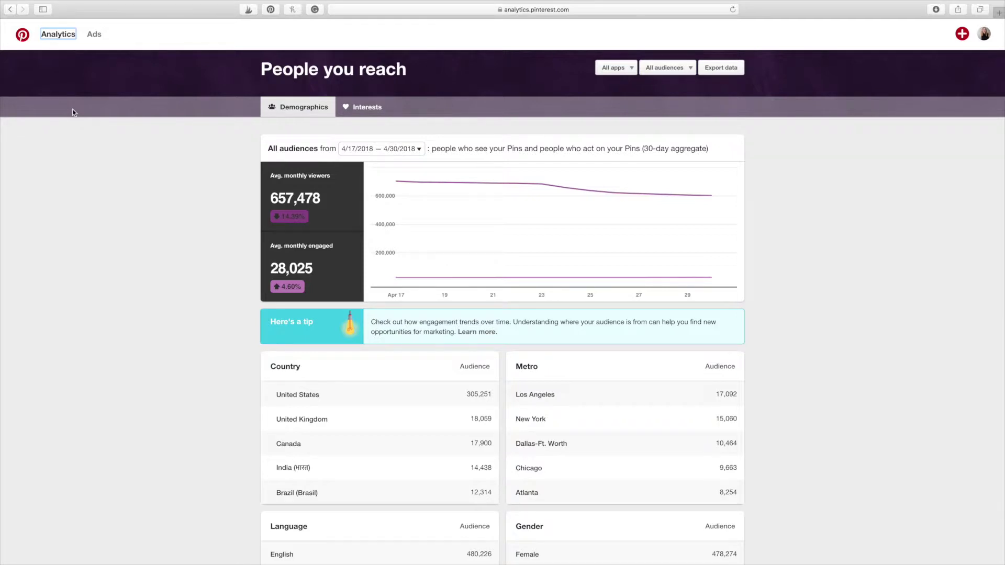
Step: Set the People you reach report to the last 30 days
{"action": "left_click", "coordinate": [390, 151]}
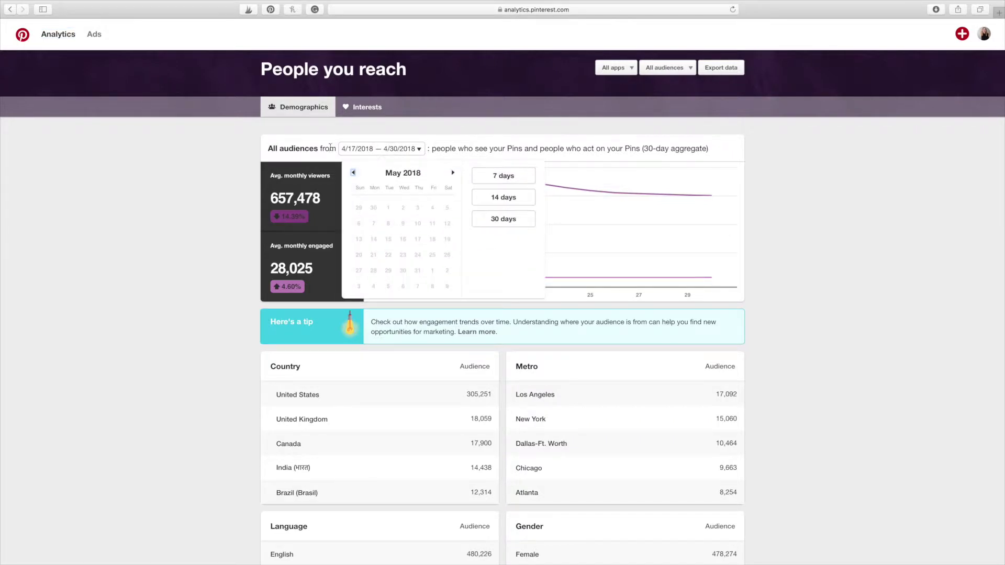
{"action": "left_click", "coordinate": [508, 219]}
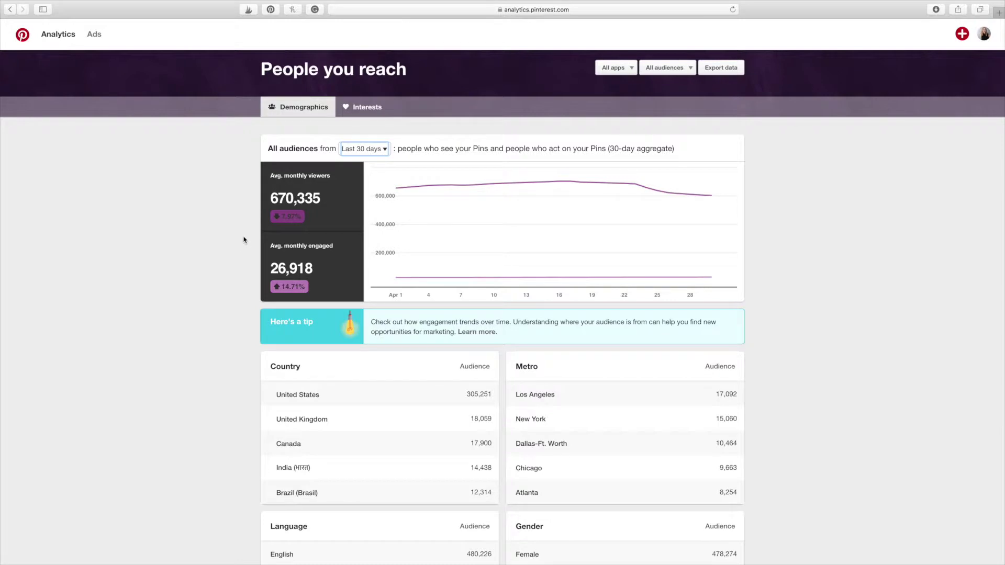
{"action": "mouse_move", "coordinate": [457, 197]}
Step: Set a custom audience date range from March 1 to April 30, 2018
{"action": "left_click", "coordinate": [372, 149]}
{"action": "left_click", "coordinate": [354, 173]}
{"action": "left_click", "coordinate": [354, 173]}
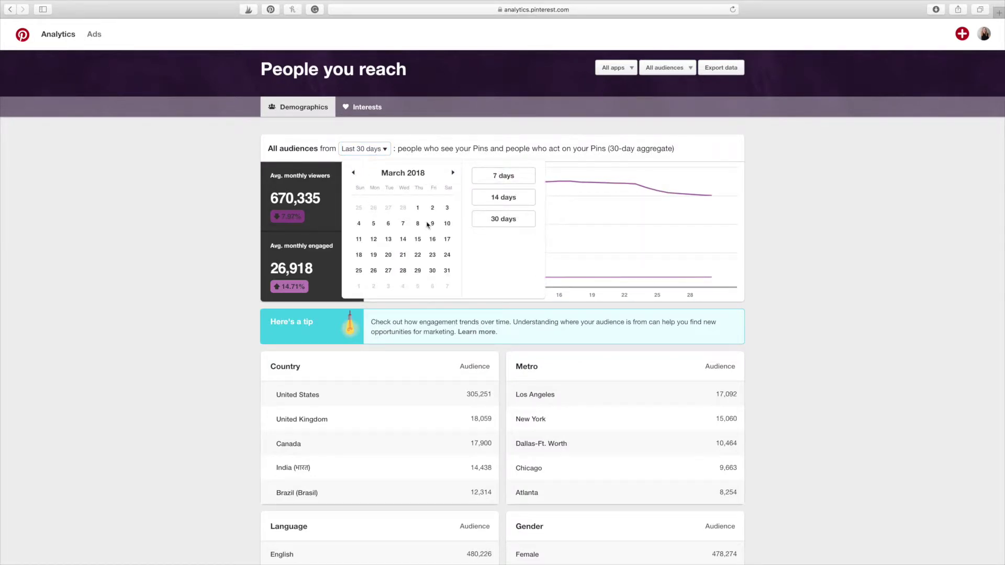
{"action": "left_click", "coordinate": [418, 208]}
{"action": "left_click", "coordinate": [452, 172]}
{"action": "left_click", "coordinate": [452, 173]}
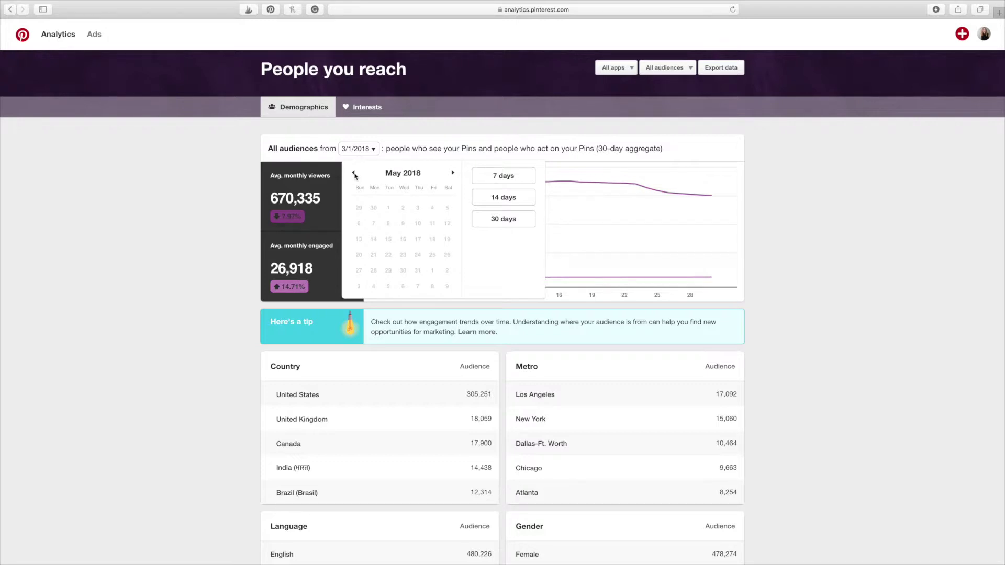
{"action": "left_click", "coordinate": [354, 174]}
{"action": "left_click", "coordinate": [376, 271]}
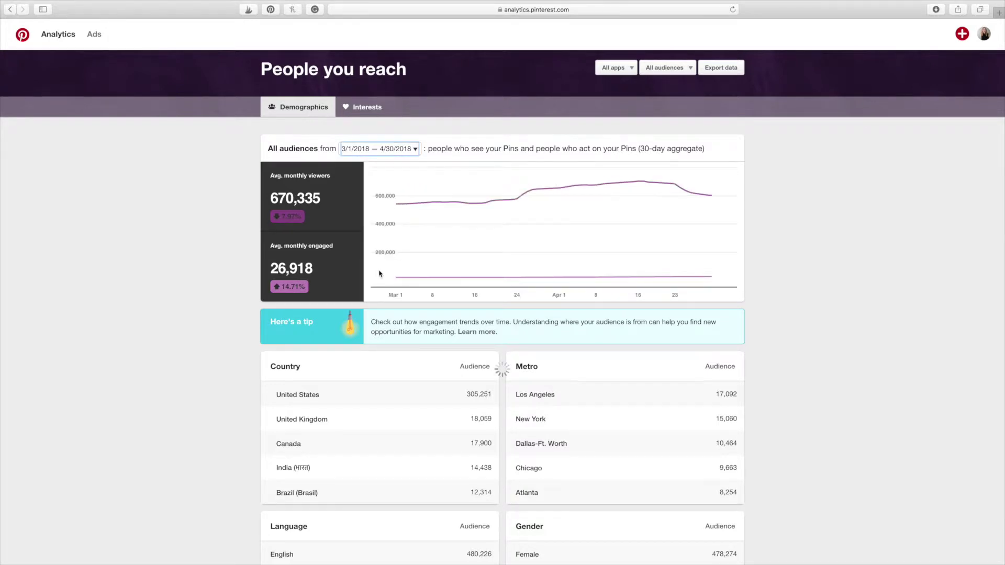
{"action": "mouse_move", "coordinate": [496, 201]}
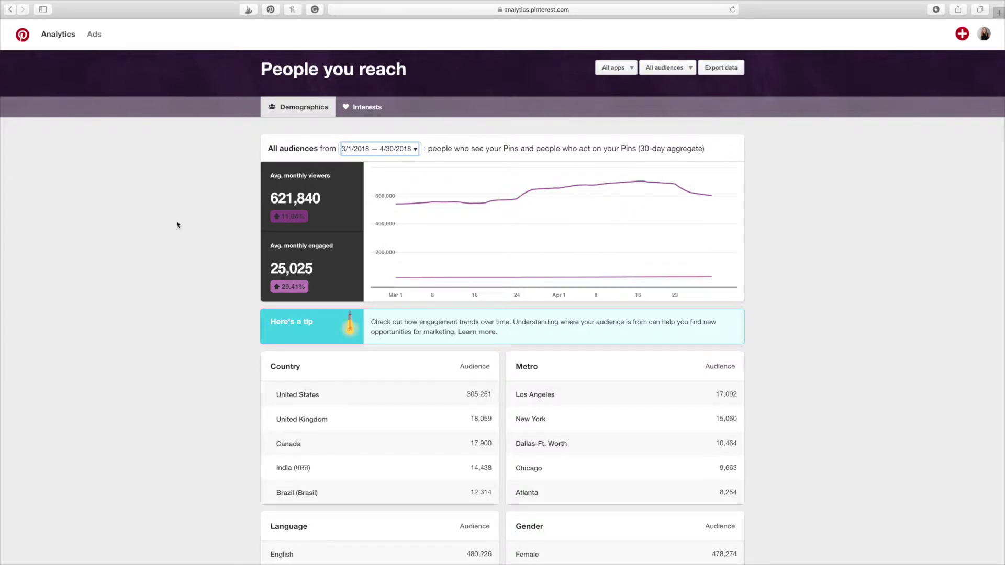
Step: Scroll to the Country, Language and Gender tables and highlight the Country and English figures
{"action": "scroll", "coordinate": [177, 225], "scroll_direction": "down", "scroll_amount": 3}
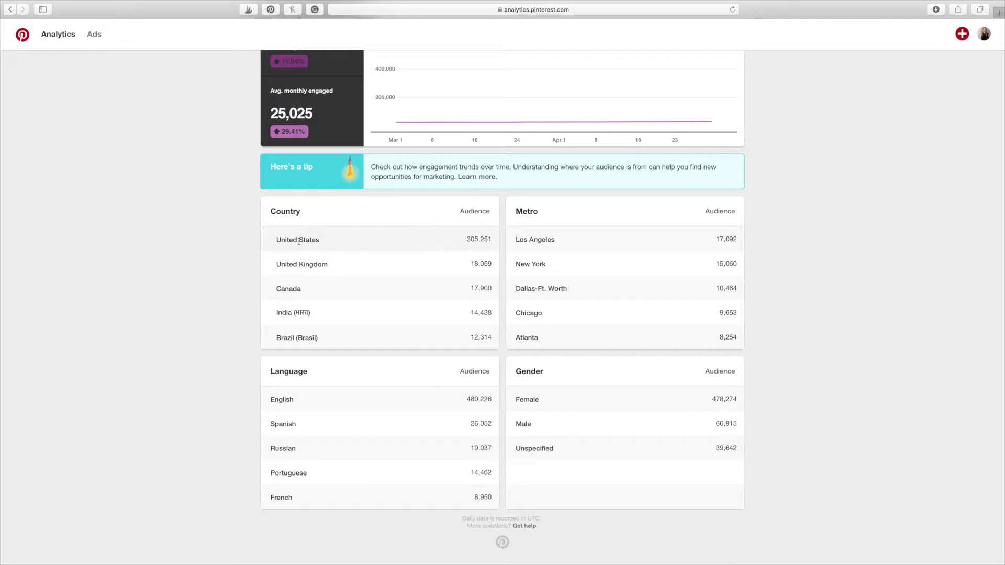
{"action": "left_click_drag", "start_coordinate": [466, 240], "coordinate": [493, 240]}
{"action": "left_click_drag", "start_coordinate": [466, 400], "coordinate": [492, 400]}
{"action": "left_click", "coordinate": [412, 382]}
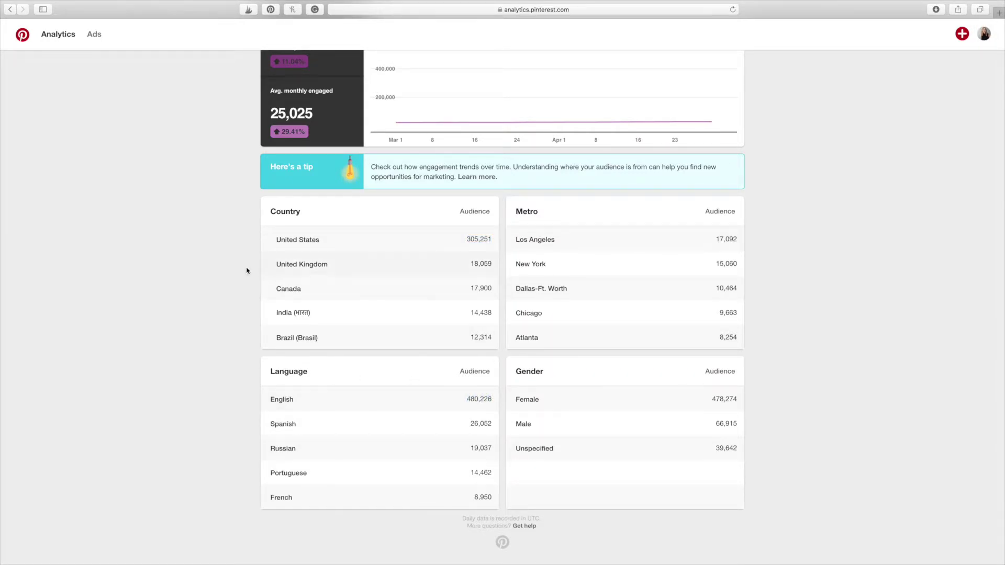
Step: Scroll through the Interests, Boards and Brands lists, led by DIY home decor and Tumblr
{"action": "scroll", "coordinate": [200, 317], "scroll_direction": "up", "scroll_amount": 5}
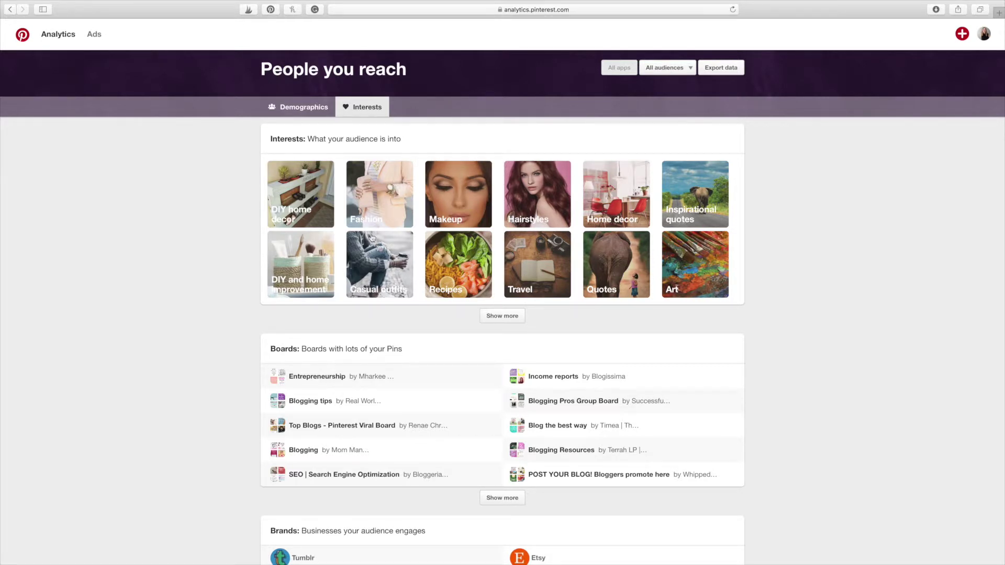
{"action": "scroll", "coordinate": [240, 256], "scroll_direction": "down", "scroll_amount": 3}
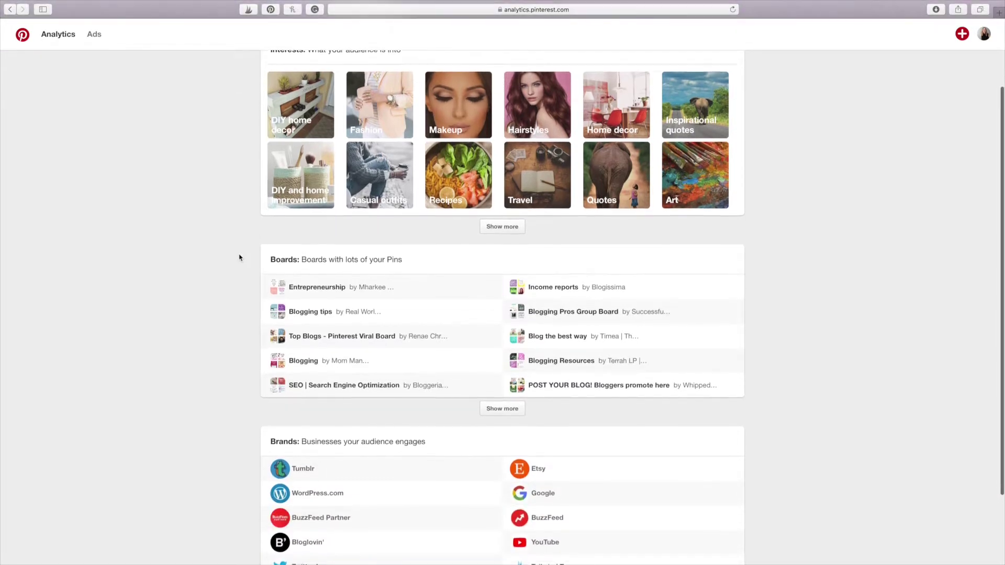
{"action": "scroll", "coordinate": [240, 256], "scroll_direction": "up", "scroll_amount": 3}
{"action": "scroll", "coordinate": [240, 257], "scroll_direction": "down", "scroll_amount": 5}
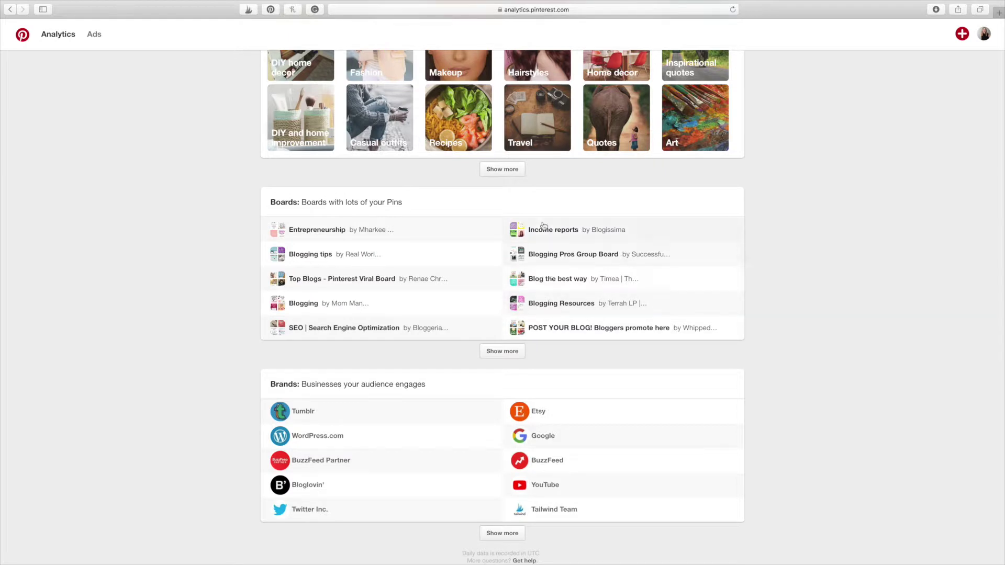
{"action": "scroll", "coordinate": [169, 348], "scroll_direction": "down", "scroll_amount": 2}
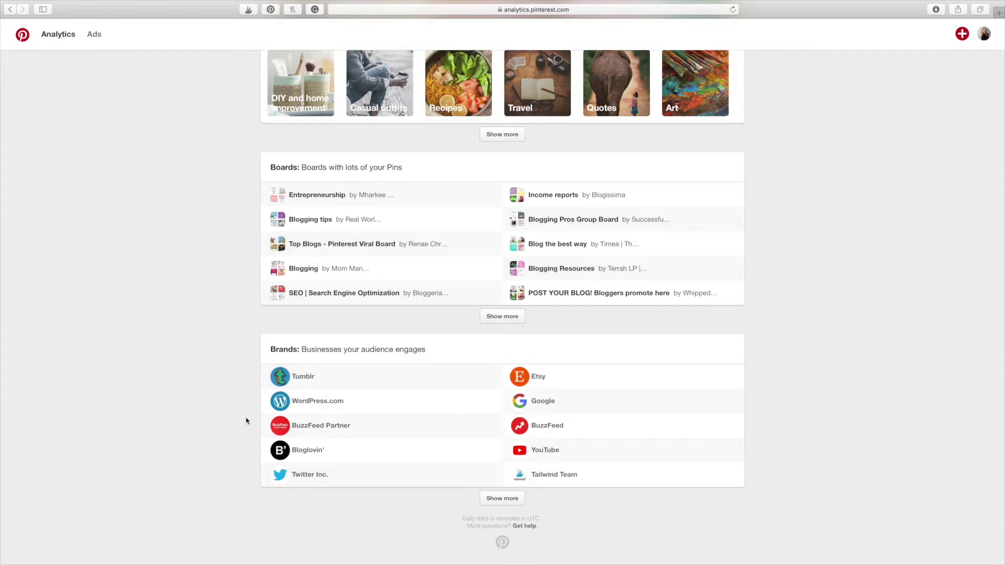
{"action": "scroll", "coordinate": [247, 419], "scroll_direction": "up", "scroll_amount": 4}
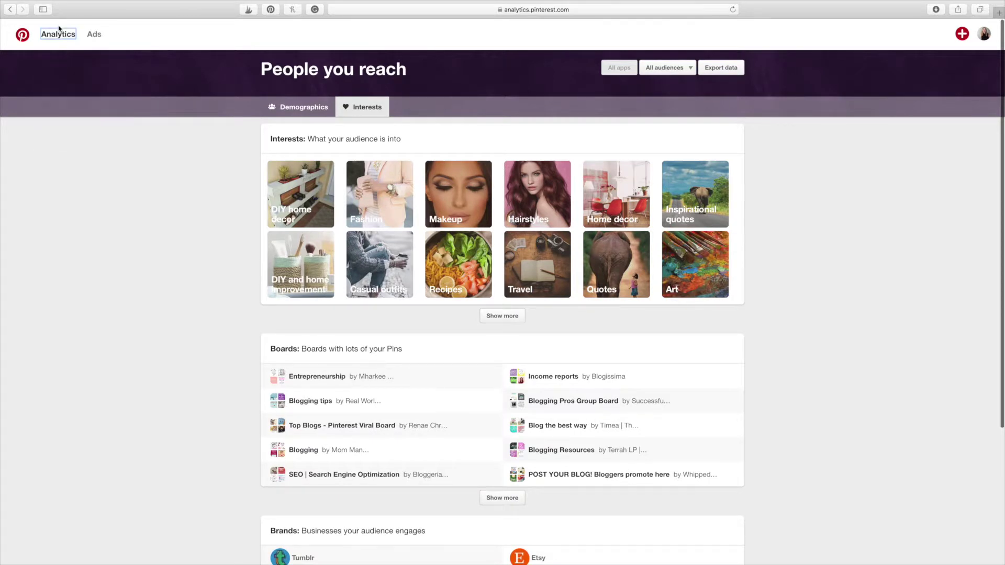
Step: Open the Website report and limit impressions to 30 days, showing 16,373 average daily impressions
{"action": "mouse_move", "coordinate": [58, 34]}
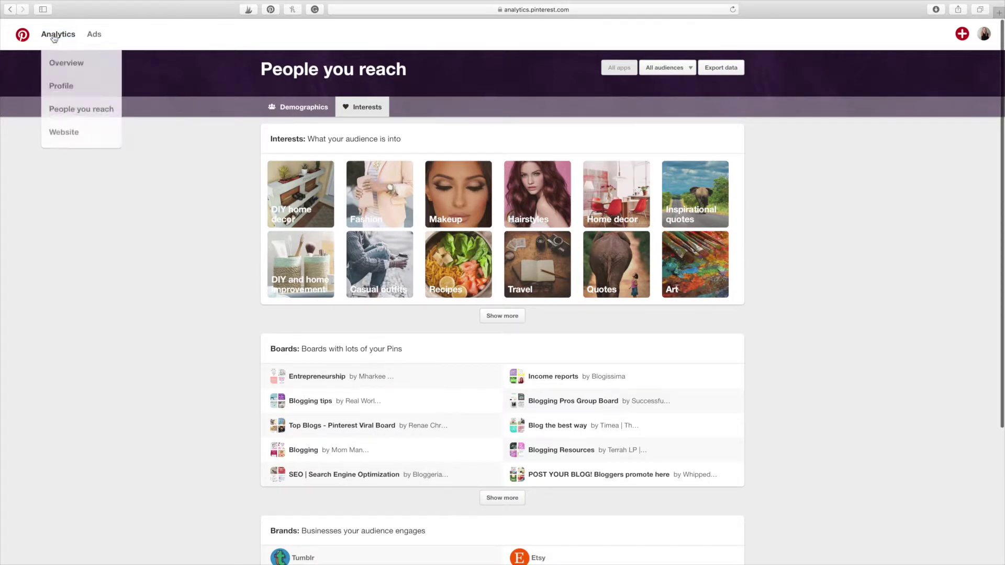
{"action": "left_click", "coordinate": [64, 130]}
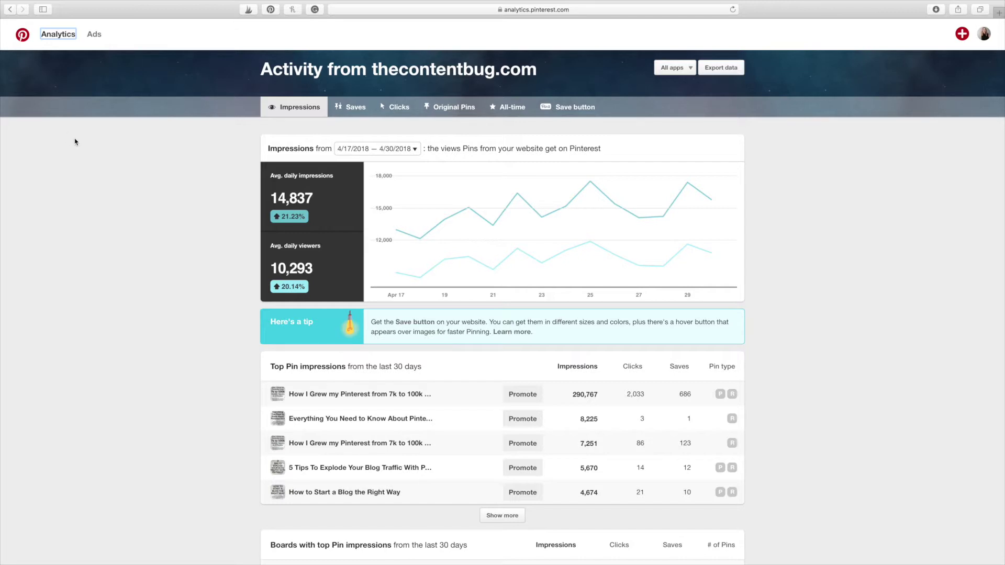
{"action": "left_click", "coordinate": [414, 150]}
{"action": "left_click", "coordinate": [496, 218]}
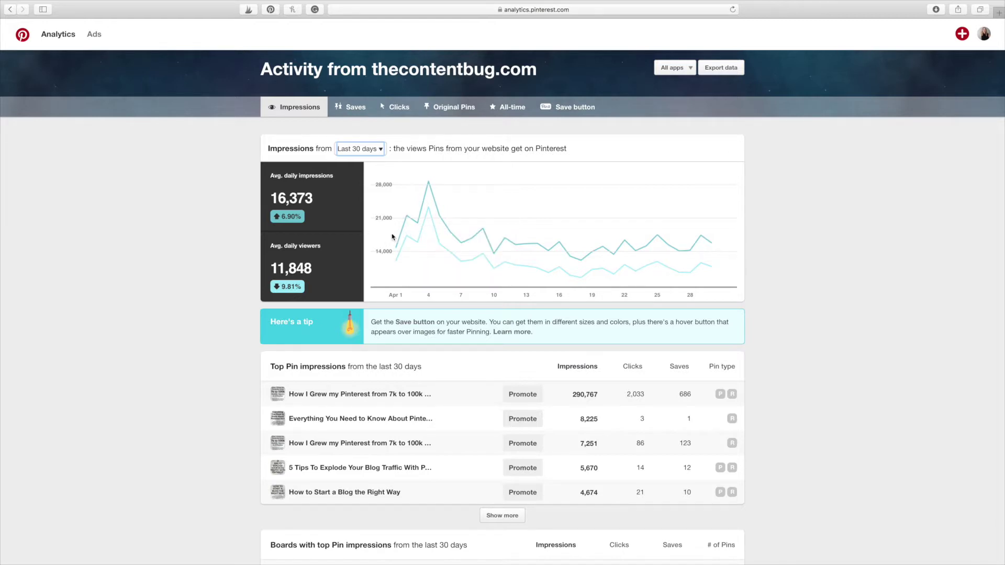
{"action": "mouse_move", "coordinate": [424, 192]}
{"action": "scroll", "coordinate": [825, 331], "scroll_direction": "down", "scroll_amount": 3}
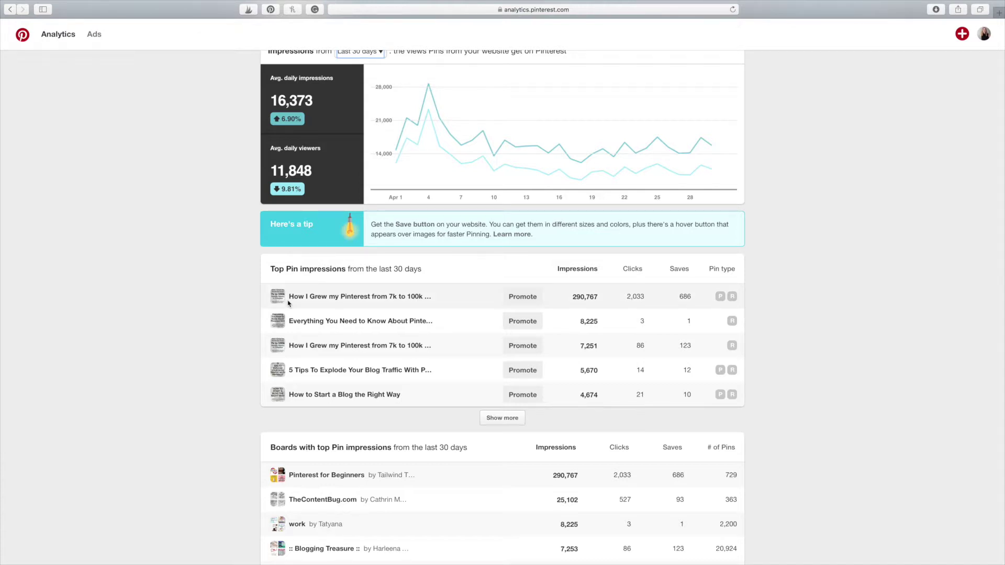
{"action": "scroll", "coordinate": [261, 302], "scroll_direction": "up", "scroll_amount": 1}
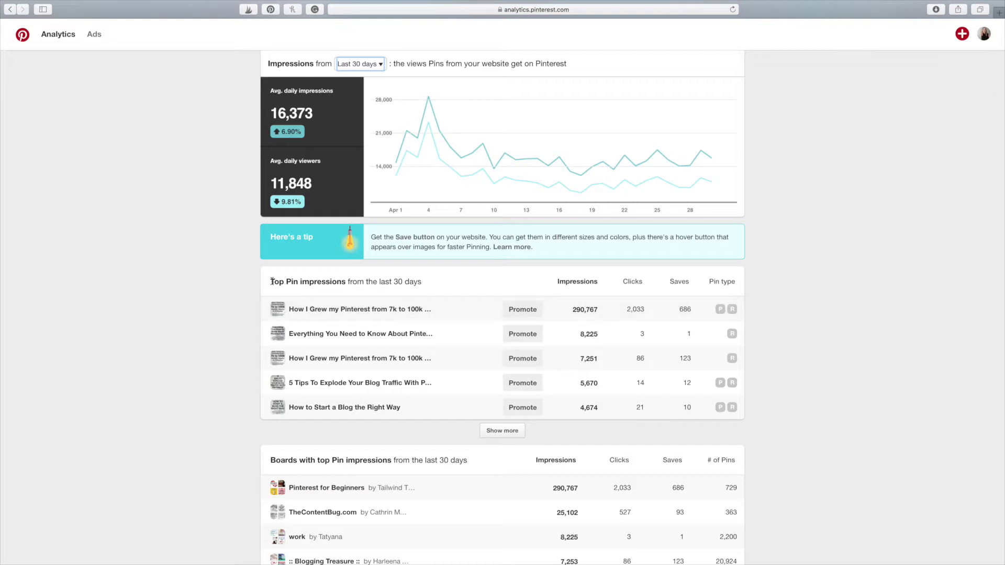
{"action": "scroll", "coordinate": [272, 281], "scroll_direction": "up", "scroll_amount": 3}
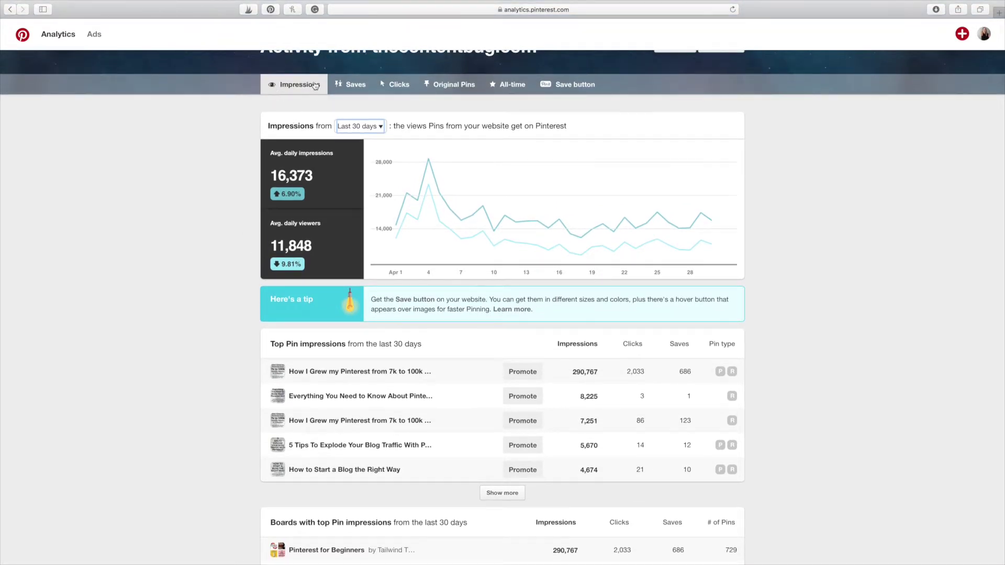
{"action": "scroll", "coordinate": [335, 340], "scroll_direction": "down", "scroll_amount": 2}
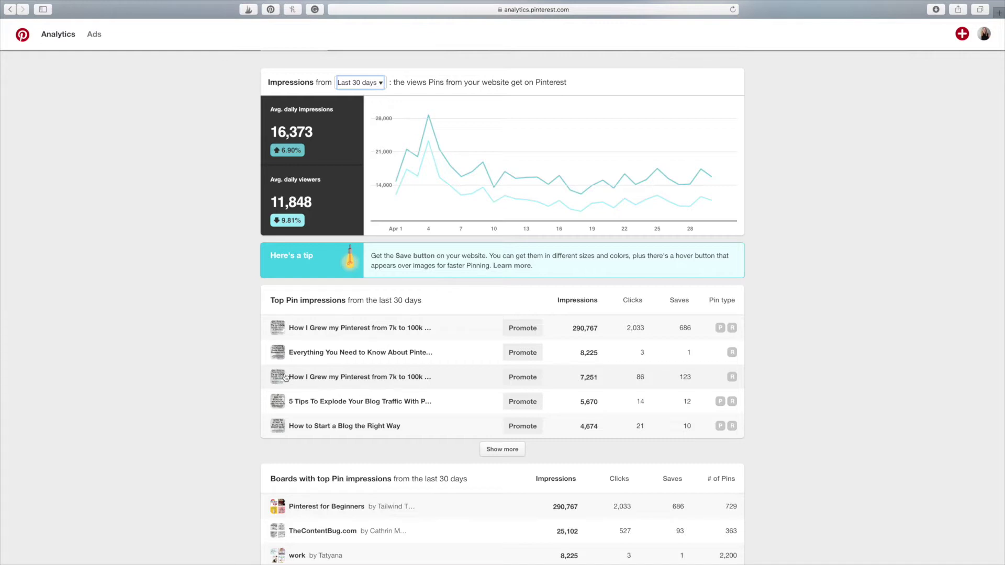
Step: Expand Top Pin impressions with Show more and scroll through the longer list
{"action": "left_click", "coordinate": [512, 453]}
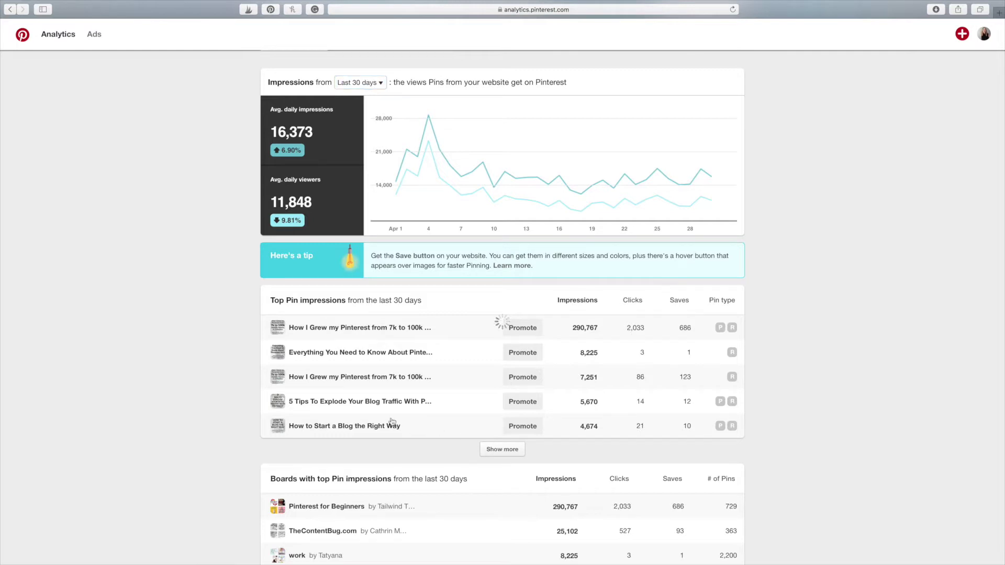
{"action": "scroll", "coordinate": [264, 424], "scroll_direction": "down", "scroll_amount": 5}
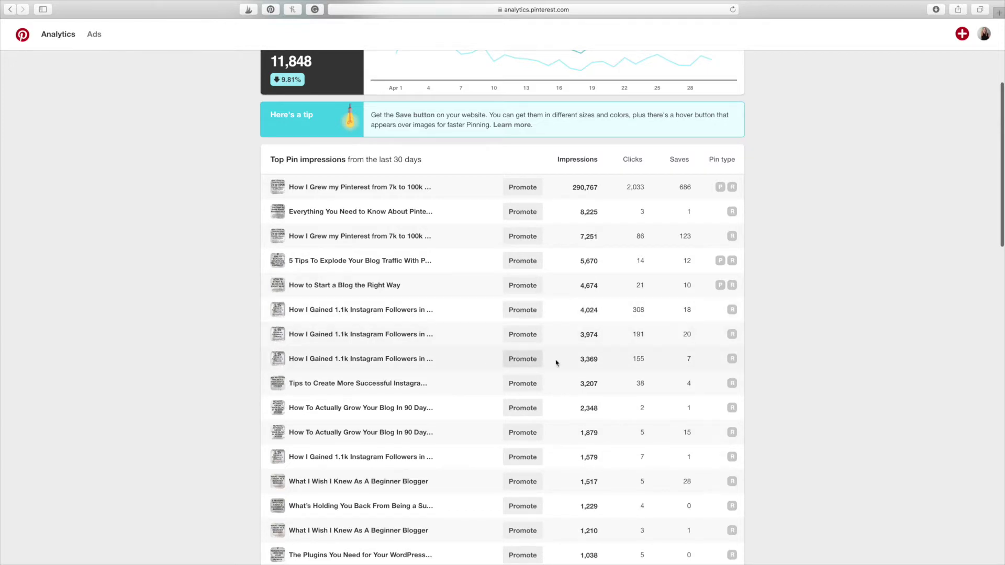
{"action": "scroll", "coordinate": [588, 333], "scroll_direction": "down", "scroll_amount": 8}
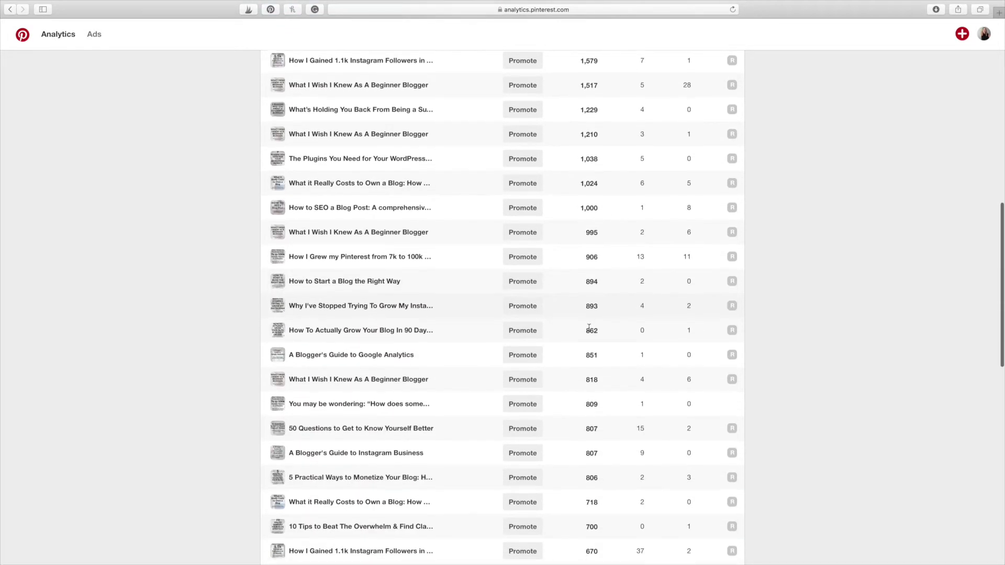
{"action": "scroll", "coordinate": [591, 333], "scroll_direction": "up", "scroll_amount": 8}
{"action": "scroll", "coordinate": [589, 328], "scroll_direction": "up", "scroll_amount": 3}
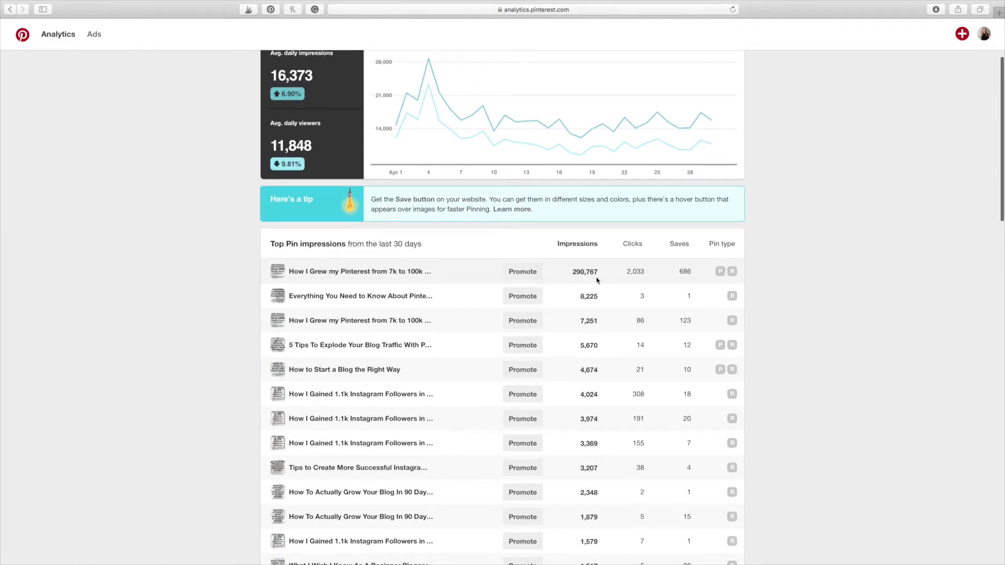
{"action": "scroll", "coordinate": [579, 280], "scroll_direction": "down", "scroll_amount": 15}
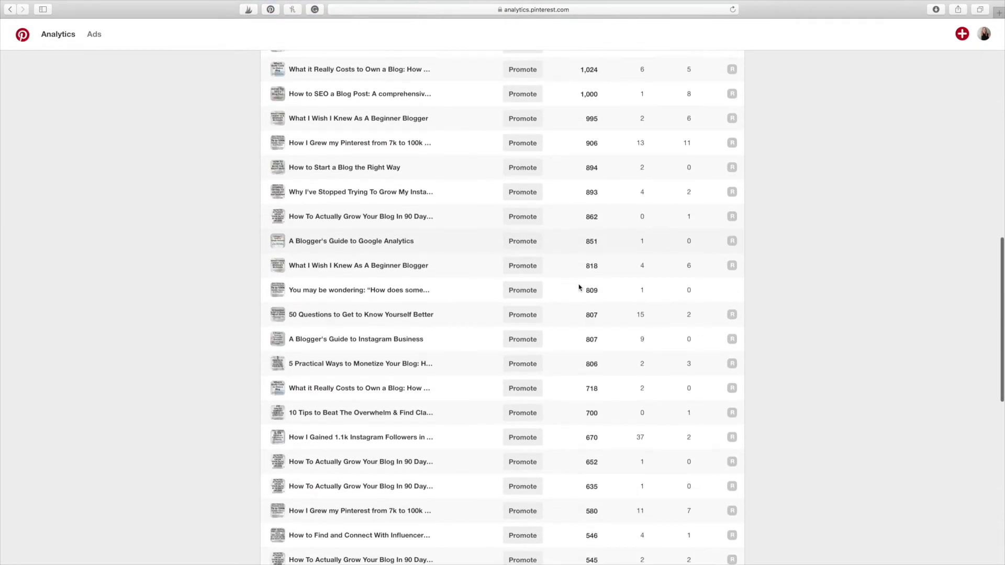
{"action": "scroll", "coordinate": [579, 287], "scroll_direction": "up", "scroll_amount": 15}
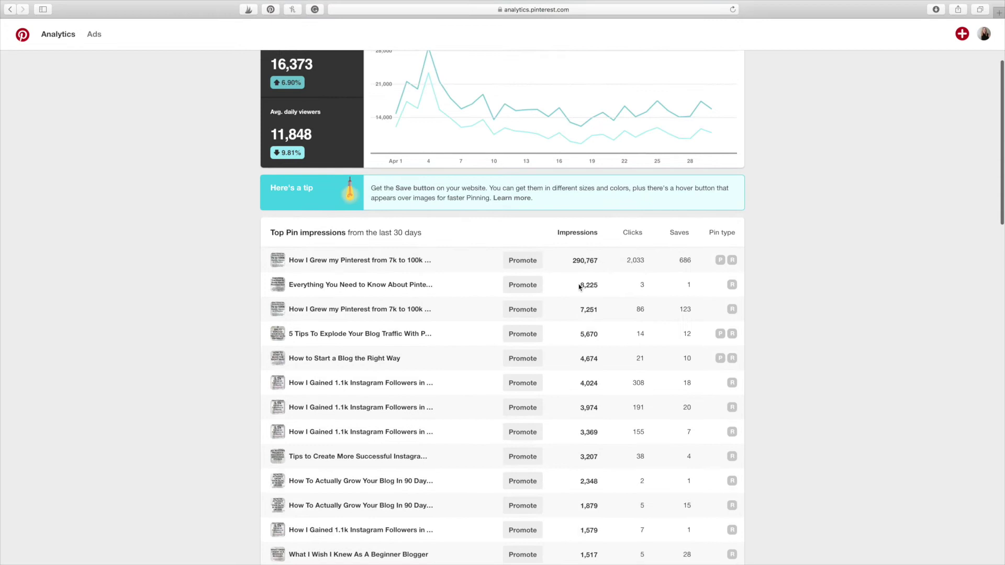
{"action": "scroll", "coordinate": [398, 271], "scroll_direction": "up", "scroll_amount": 5}
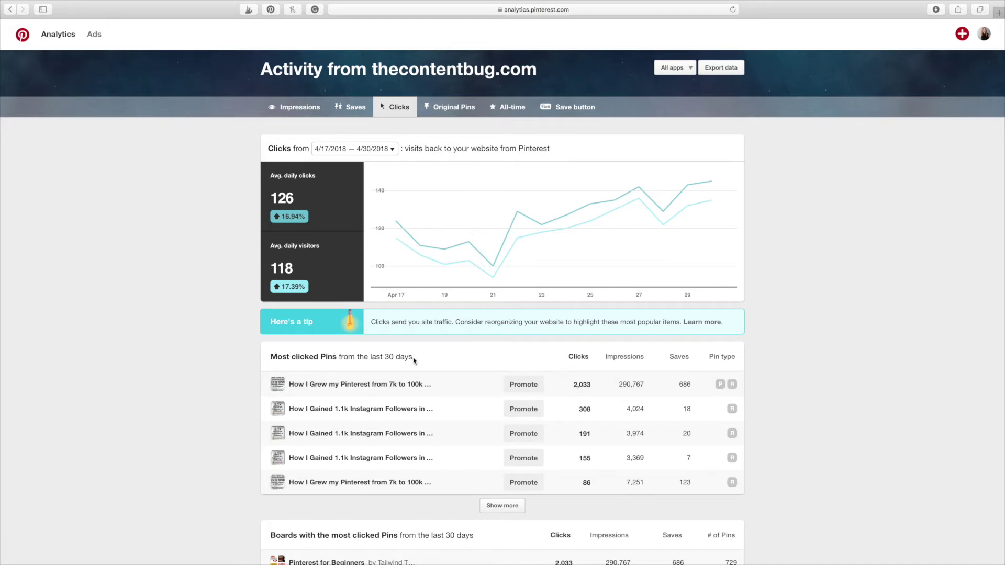
{"action": "scroll", "coordinate": [414, 360], "scroll_direction": "down", "scroll_amount": 3}
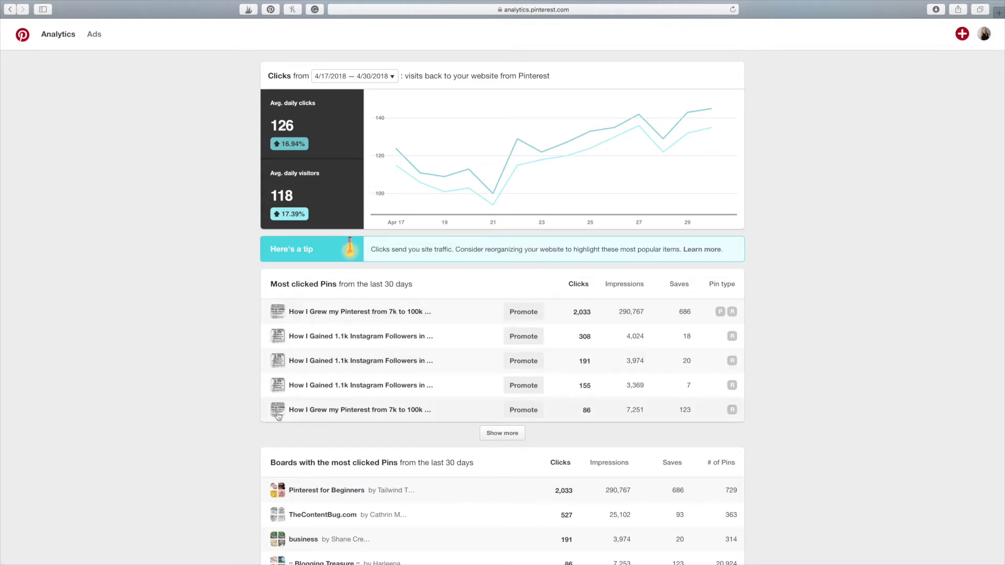
{"action": "scroll", "coordinate": [289, 412], "scroll_direction": "down", "scroll_amount": 4}
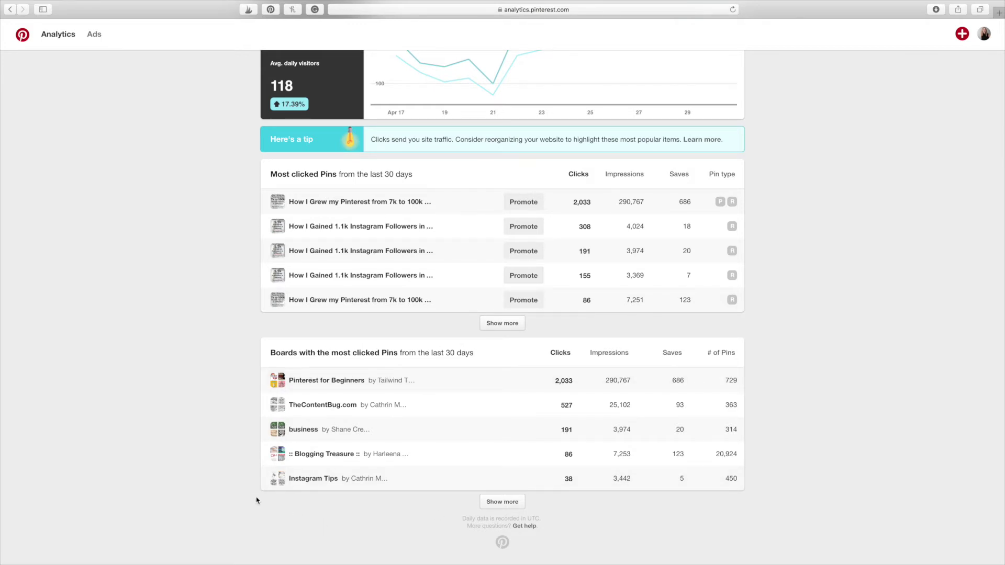
{"action": "scroll", "coordinate": [242, 439], "scroll_direction": "up", "scroll_amount": 4}
{"action": "scroll", "coordinate": [242, 440], "scroll_direction": "down", "scroll_amount": 4}
{"action": "scroll", "coordinate": [210, 335], "scroll_direction": "up", "scroll_amount": 7}
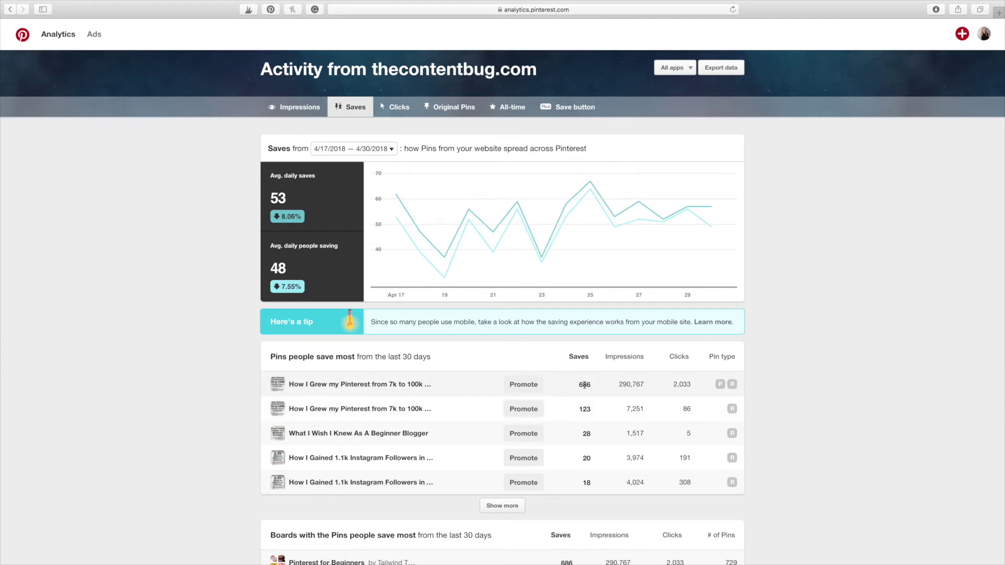
Step: Scroll the Saves Pins and Boards tables, topped by Pinterest for Beginners with 686 saves
{"action": "scroll", "coordinate": [374, 398], "scroll_direction": "down", "scroll_amount": 3}
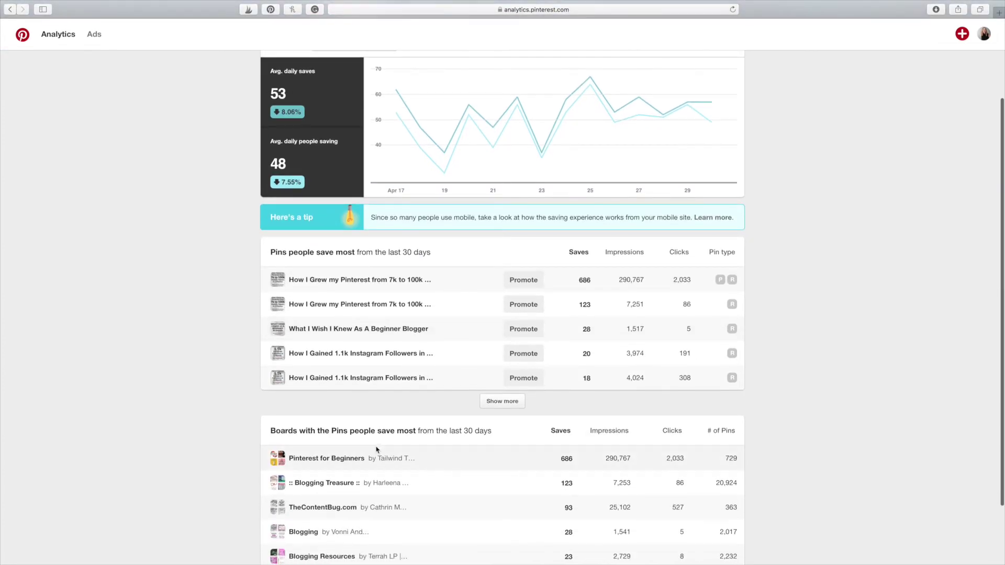
{"action": "scroll", "coordinate": [377, 449], "scroll_direction": "down", "scroll_amount": 2}
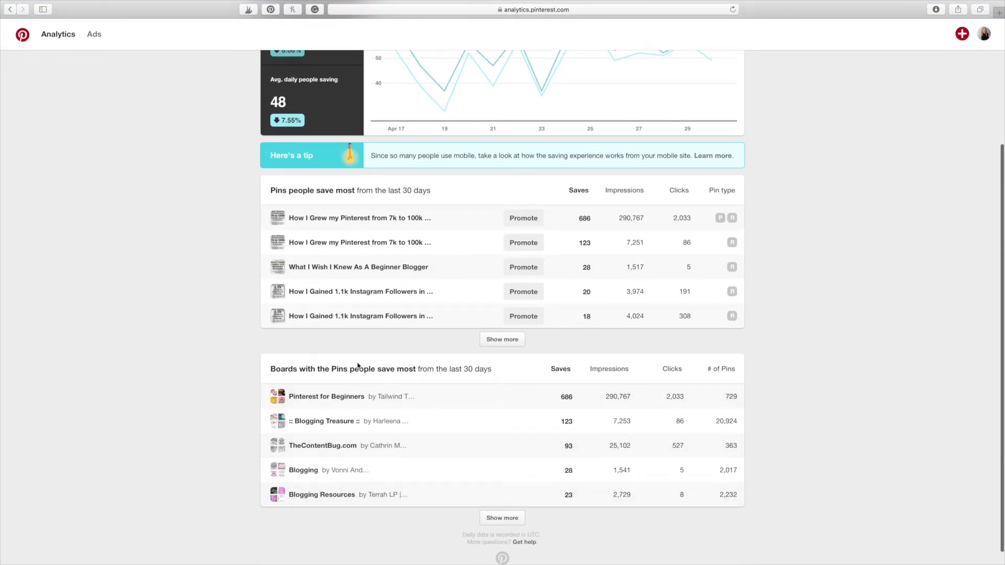
{"action": "scroll", "coordinate": [197, 414], "scroll_direction": "up", "scroll_amount": 4}
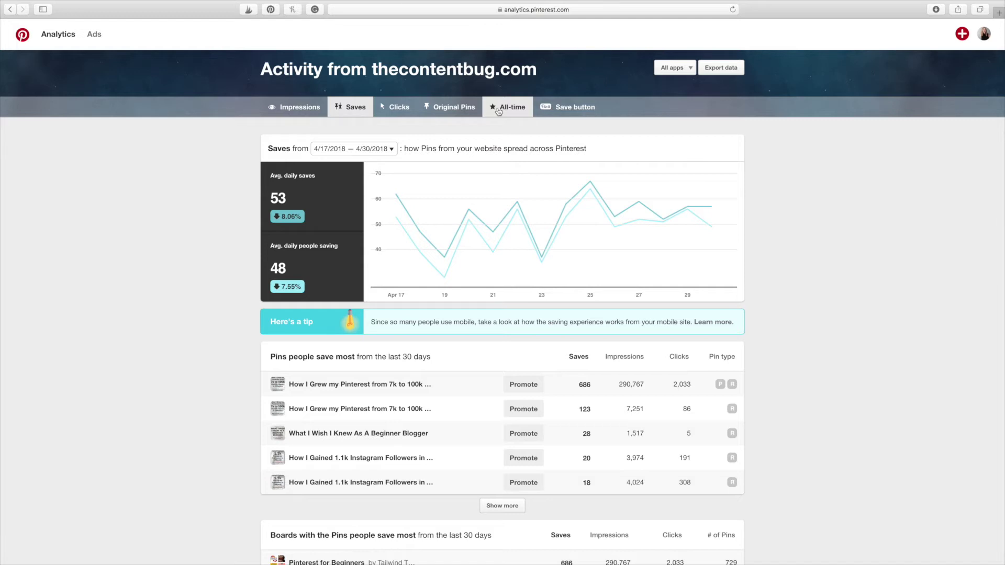
Step: Review the All-time Most saves, Best in search and Power Pins lists, expanding Best in search
{"action": "left_click", "coordinate": [498, 110]}
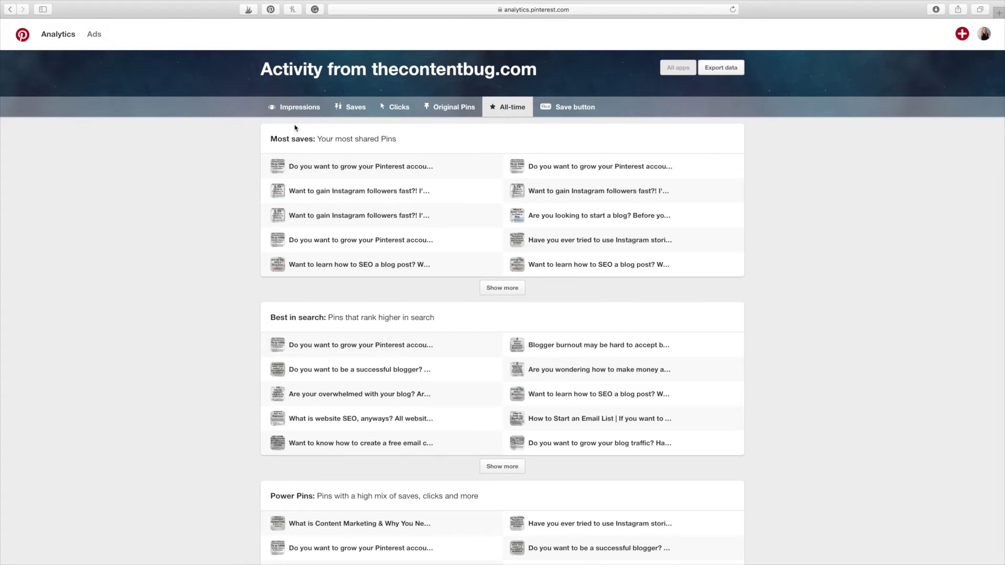
{"action": "scroll", "coordinate": [278, 242], "scroll_direction": "down", "scroll_amount": 3}
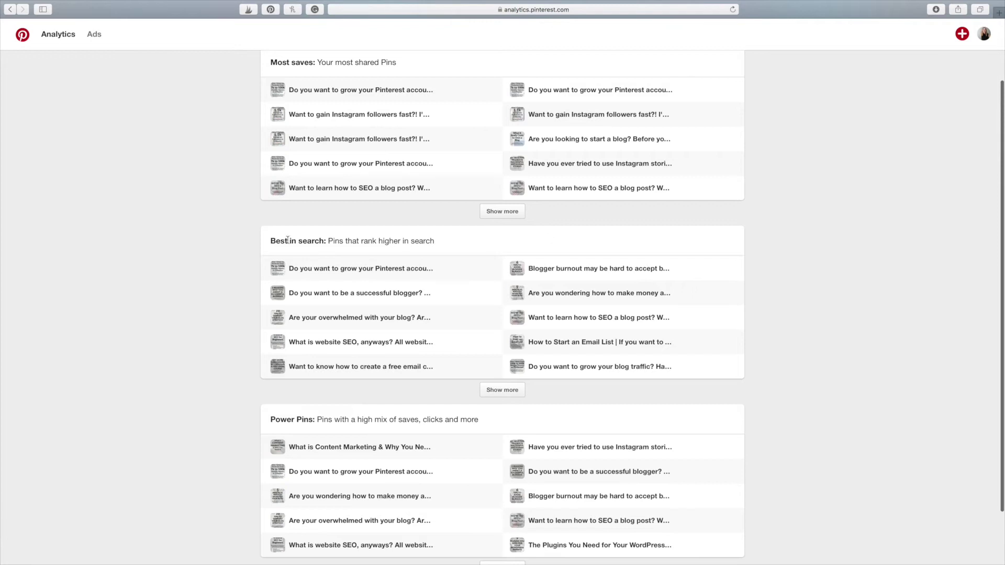
{"action": "scroll", "coordinate": [287, 240], "scroll_direction": "down", "scroll_amount": 3}
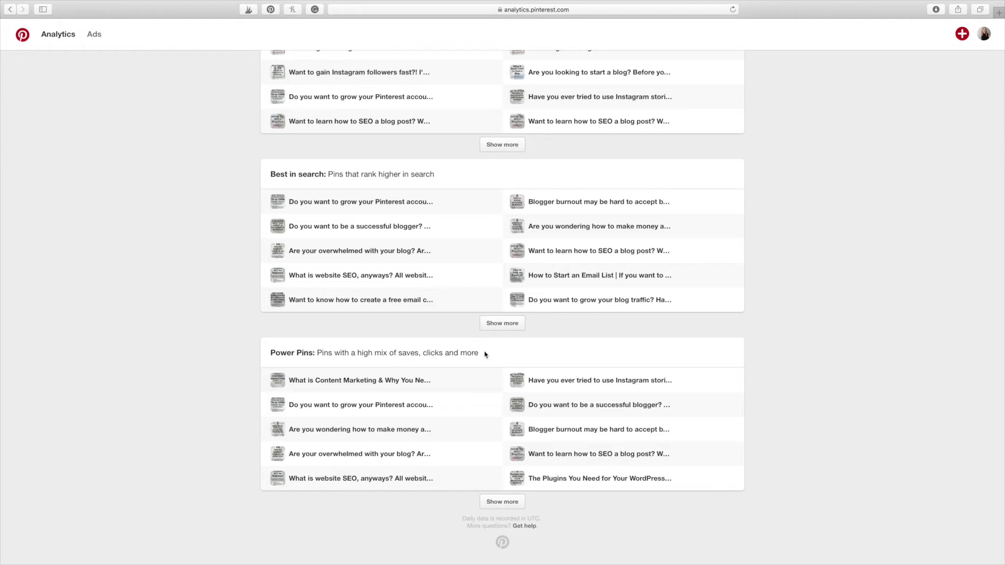
{"action": "scroll", "coordinate": [484, 355], "scroll_direction": "up", "scroll_amount": 5}
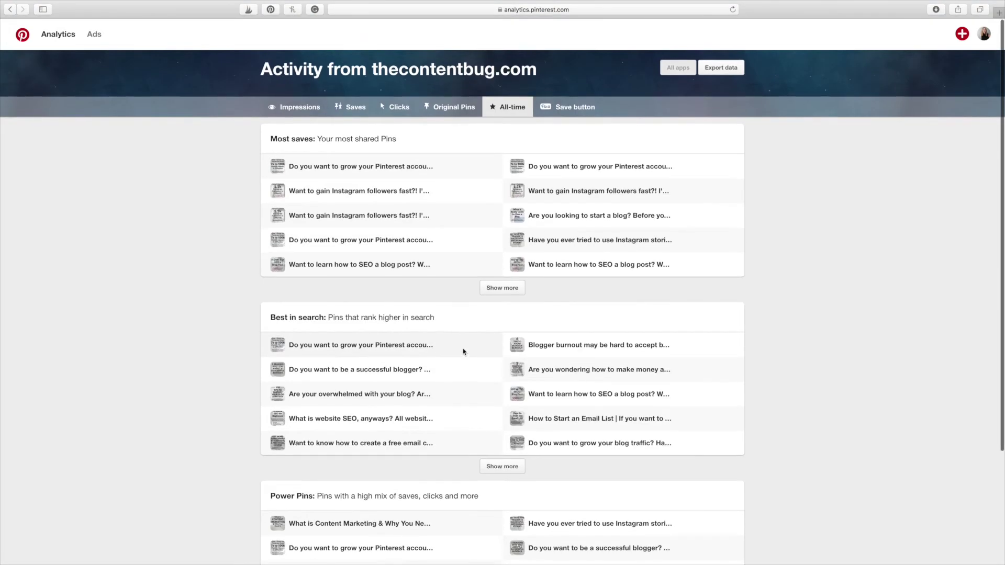
{"action": "scroll", "coordinate": [268, 328], "scroll_direction": "down", "scroll_amount": 3}
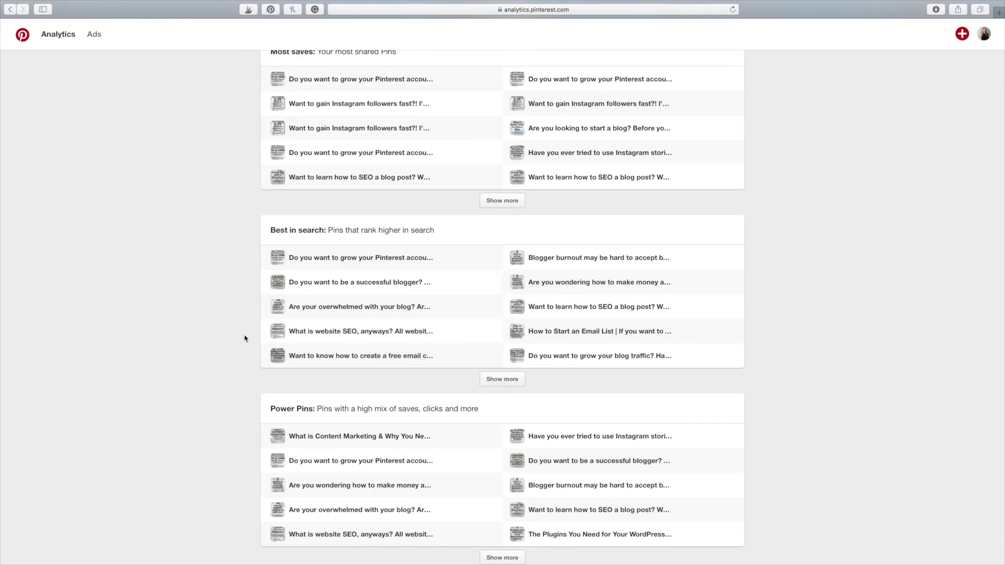
{"action": "scroll", "coordinate": [266, 396], "scroll_direction": "up", "scroll_amount": 2}
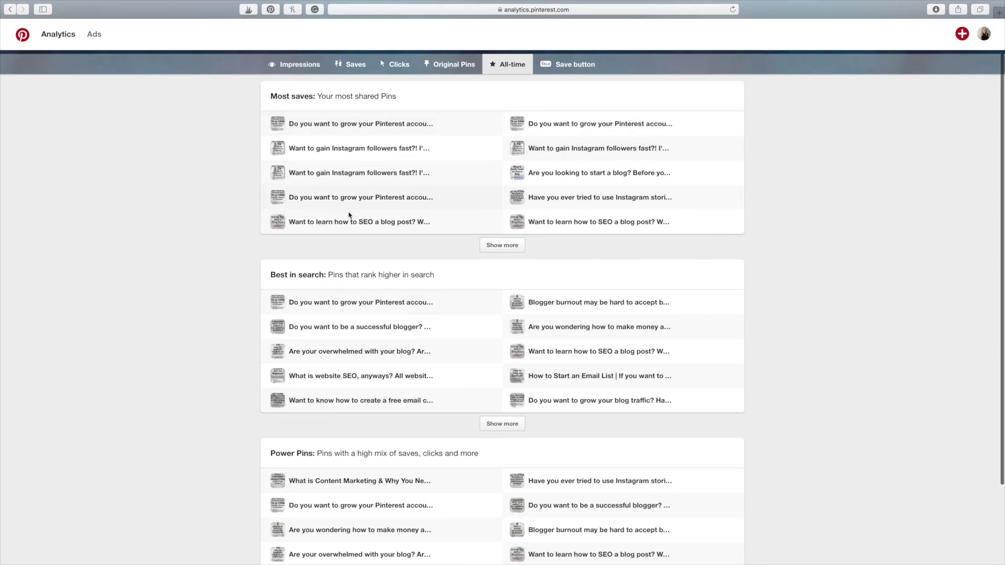
{"action": "scroll", "coordinate": [442, 191], "scroll_direction": "down", "scroll_amount": 4}
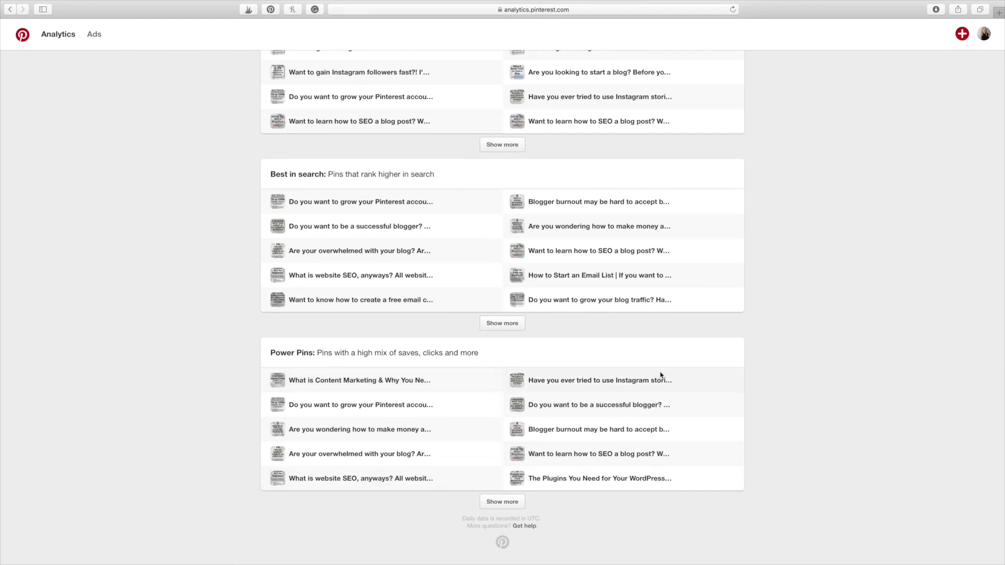
{"action": "left_click", "coordinate": [493, 329]}
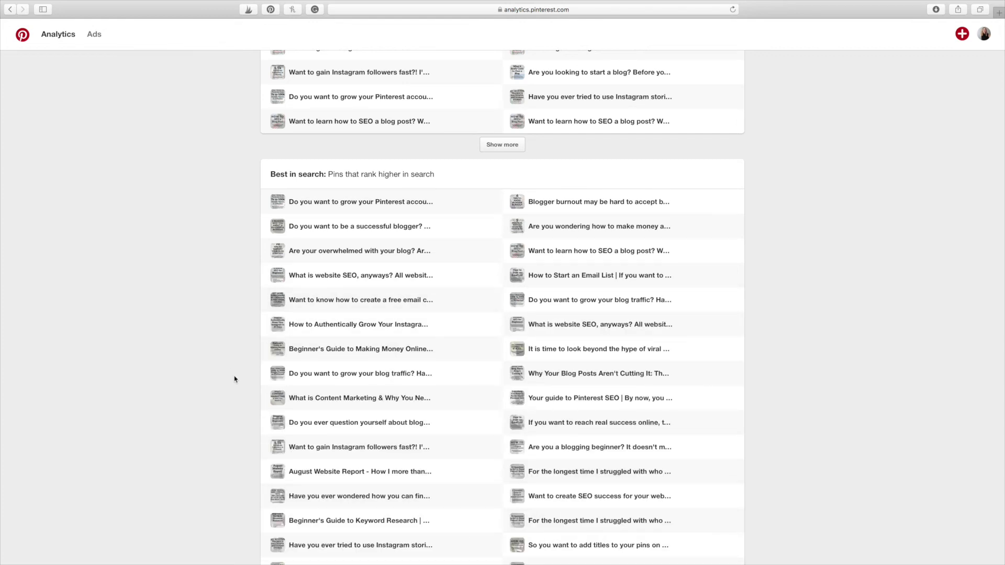
Step: Browse the longer Best in search pin list, then return to the website Impressions analytics
{"action": "scroll", "coordinate": [269, 377], "scroll_direction": "down", "scroll_amount": 3}
{"action": "scroll", "coordinate": [269, 381], "scroll_direction": "up", "scroll_amount": 5}
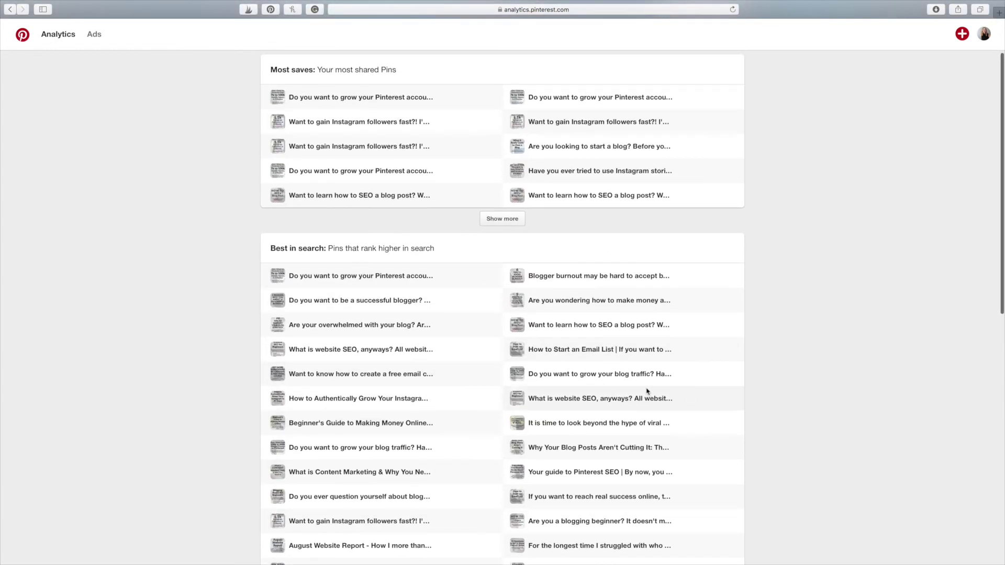
{"action": "scroll", "coordinate": [648, 392], "scroll_direction": "down", "scroll_amount": 10}
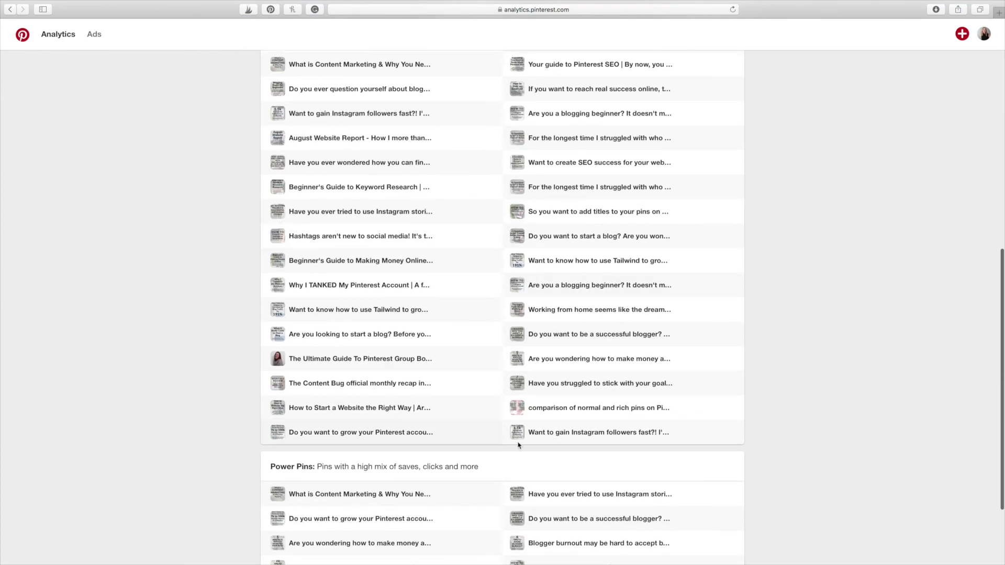
{"action": "scroll", "coordinate": [532, 444], "scroll_direction": "up", "scroll_amount": 12}
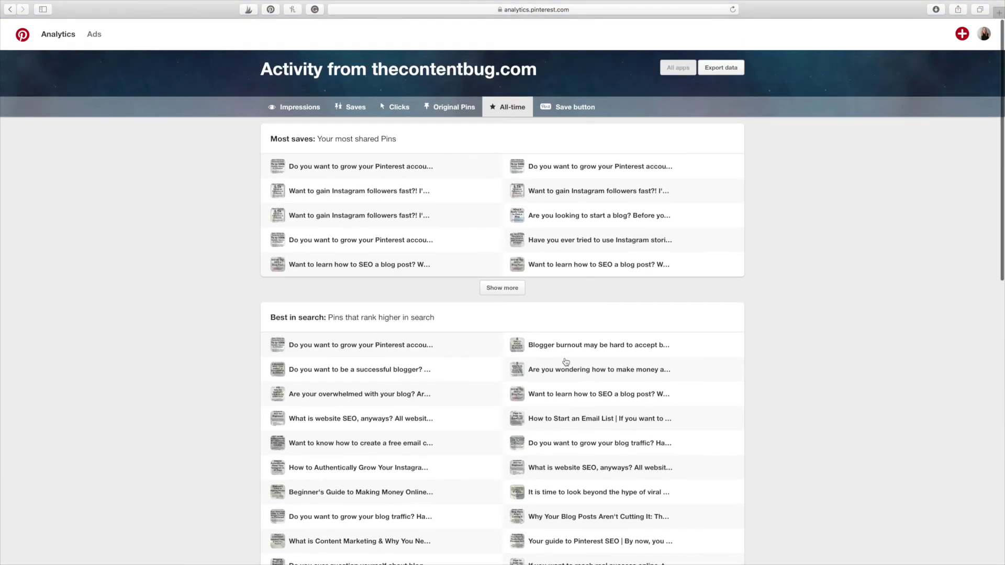
{"action": "scroll", "coordinate": [566, 379], "scroll_direction": "down", "scroll_amount": 4}
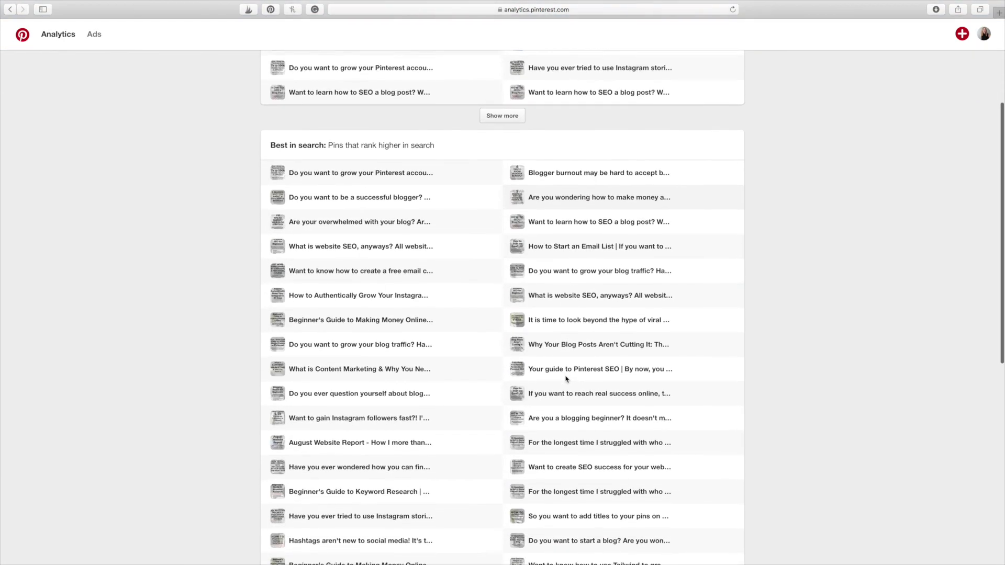
{"action": "scroll", "coordinate": [565, 379], "scroll_direction": "up", "scroll_amount": 5}
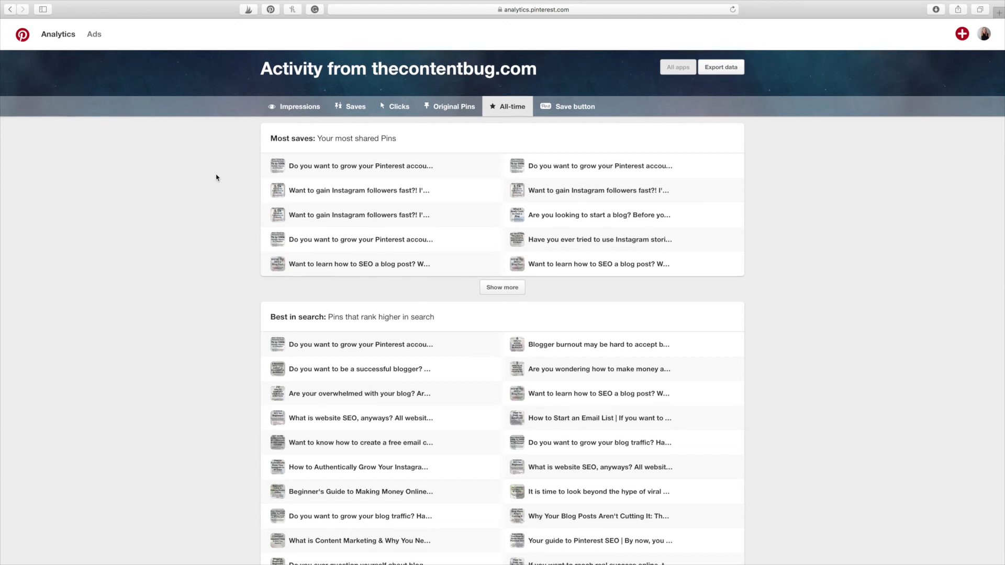
{"action": "scroll", "coordinate": [217, 176], "scroll_direction": "up", "scroll_amount": 2}
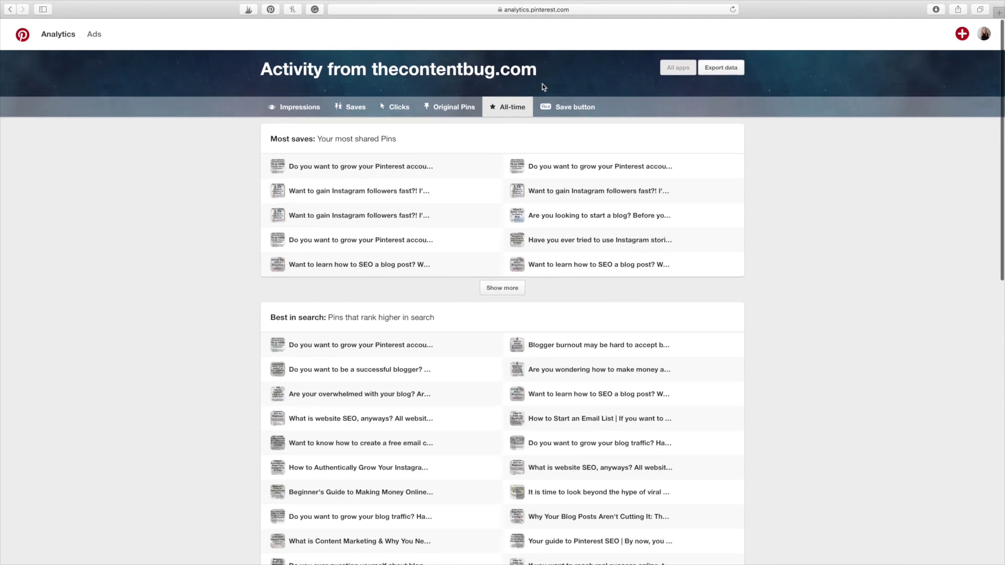
{"action": "left_click", "coordinate": [69, 37]}
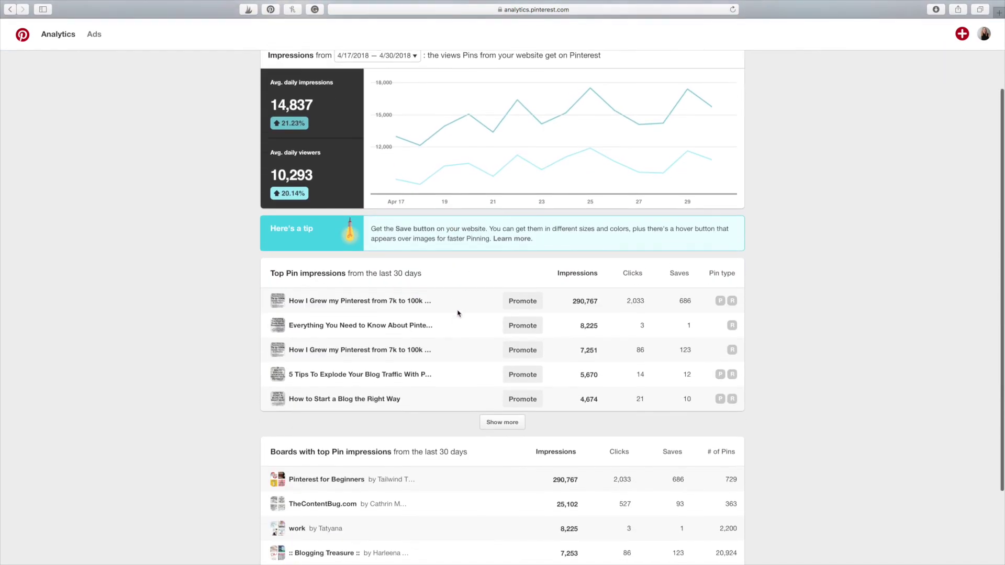
Step: Scroll the 4/17–4/30/2018 Impressions report to its top pin: 290,767 impressions, 2,033 clicks, 686 saves
{"action": "scroll", "coordinate": [264, 289], "scroll_direction": "down", "scroll_amount": 3}
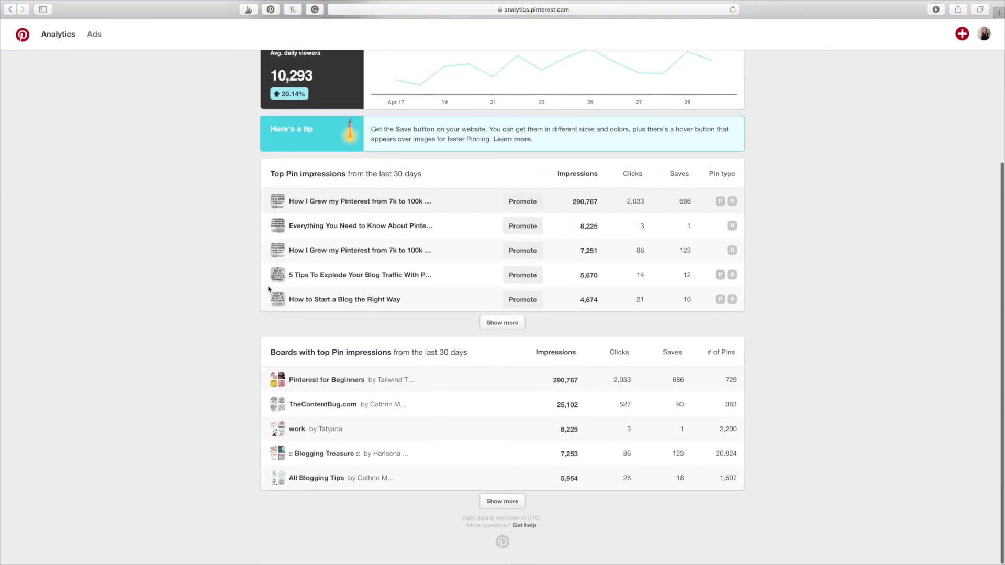
{"action": "scroll", "coordinate": [202, 339], "scroll_direction": "up", "scroll_amount": 5}
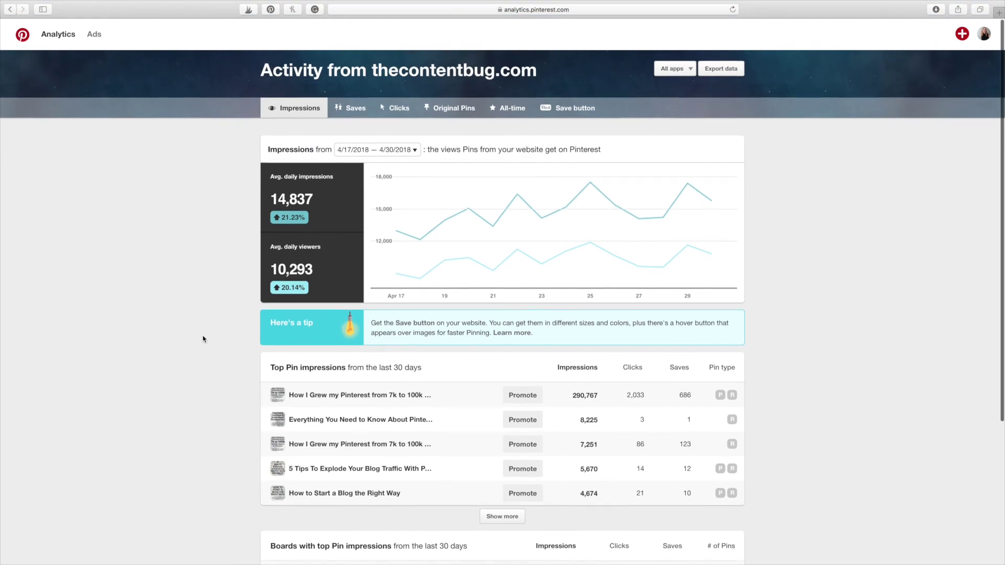
{"action": "scroll", "coordinate": [203, 339], "scroll_direction": "down", "scroll_amount": 3}
{"action": "scroll", "coordinate": [202, 340], "scroll_direction": "up", "scroll_amount": 3}
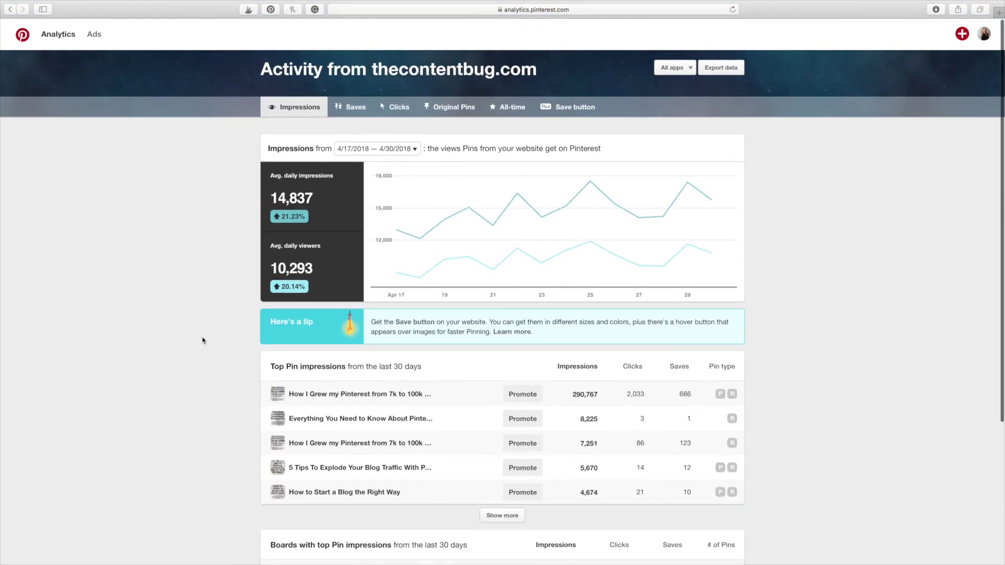